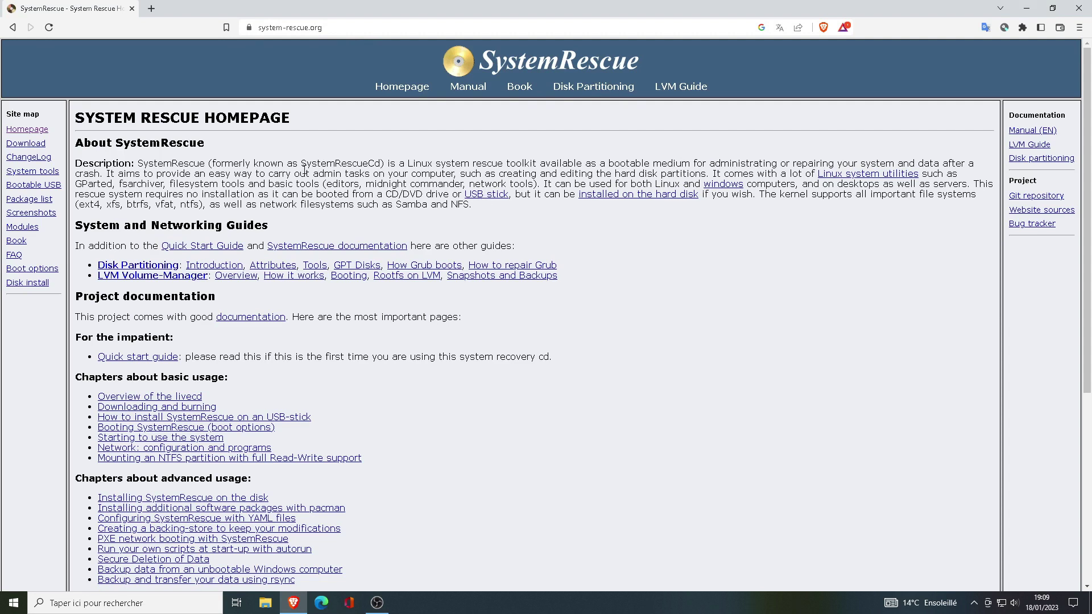
# Step: Download systemrescue-9.06-amd64.iso from the SystemRescue download page and save it in the Téléchargements folder
pyautogui.click(30, 143)
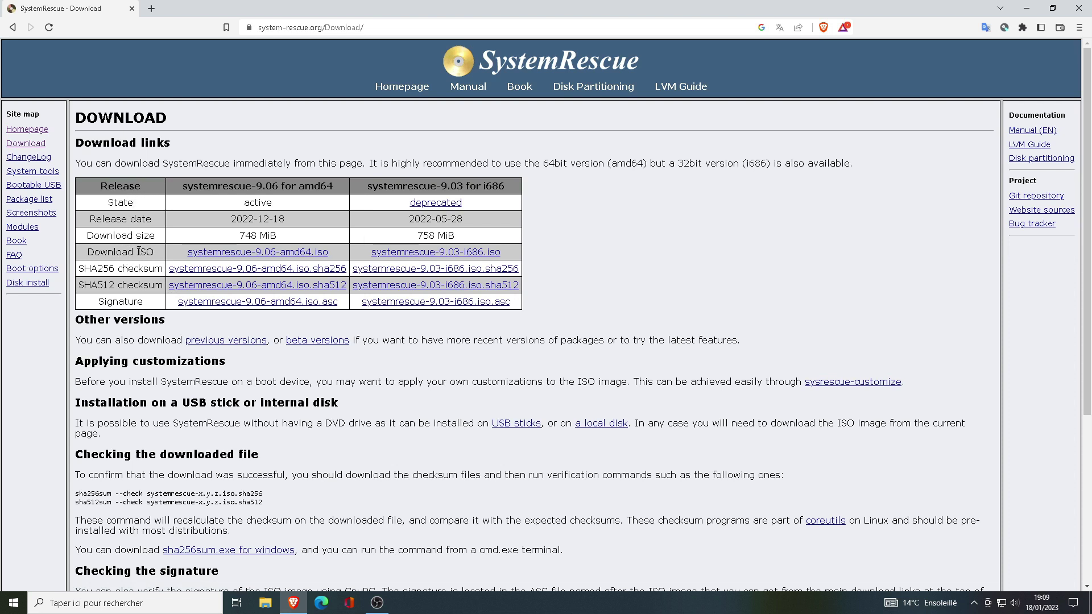
pyautogui.click(266, 254)
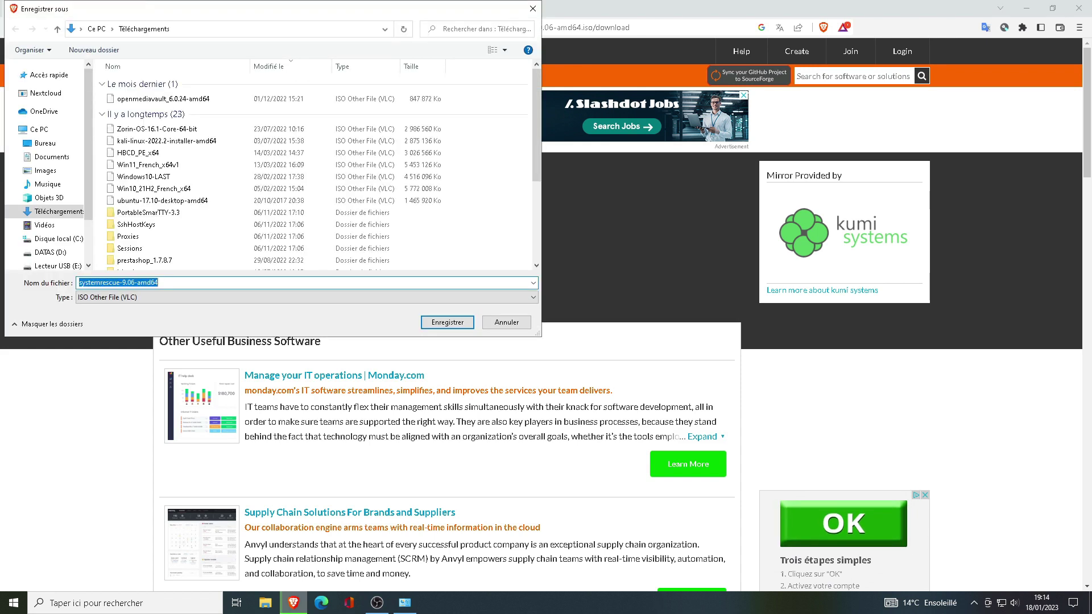
pyautogui.click(454, 328)
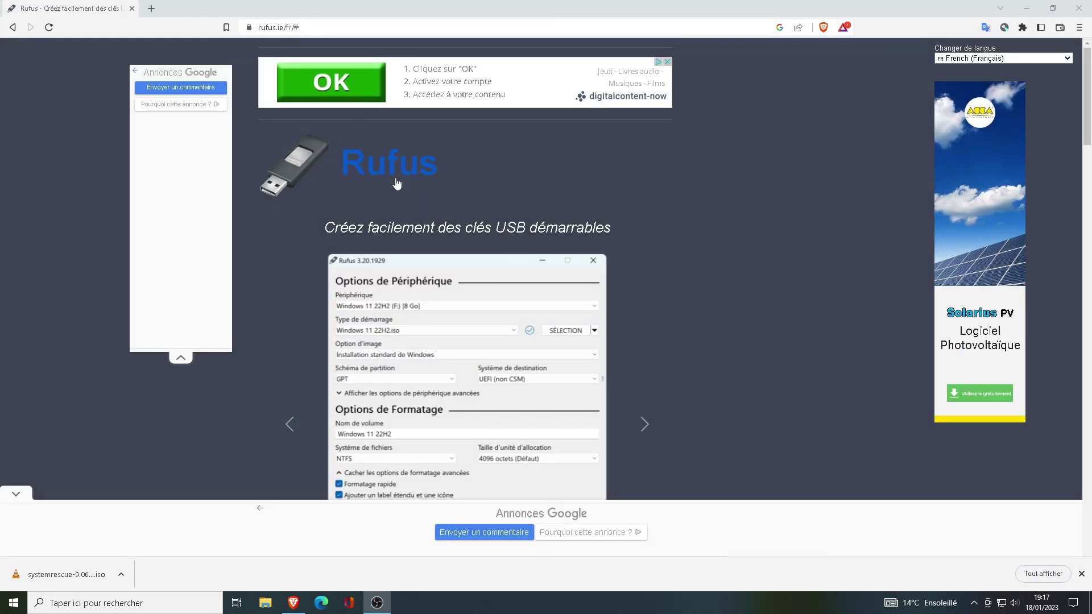
# Step: Download Rufus 3.21 Portable from the Rufus site into the Téléchargements folder, and close the browser
pyautogui.scroll(-1, 397, 193)
pyautogui.scroll(-5, 396, 190)
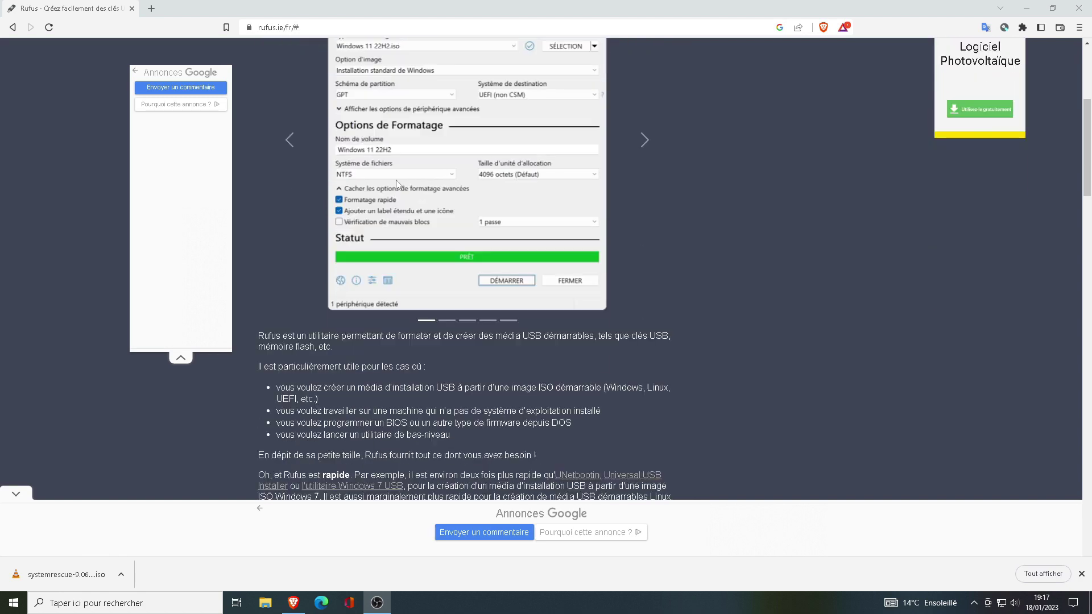
pyautogui.scroll(-5, 396, 182)
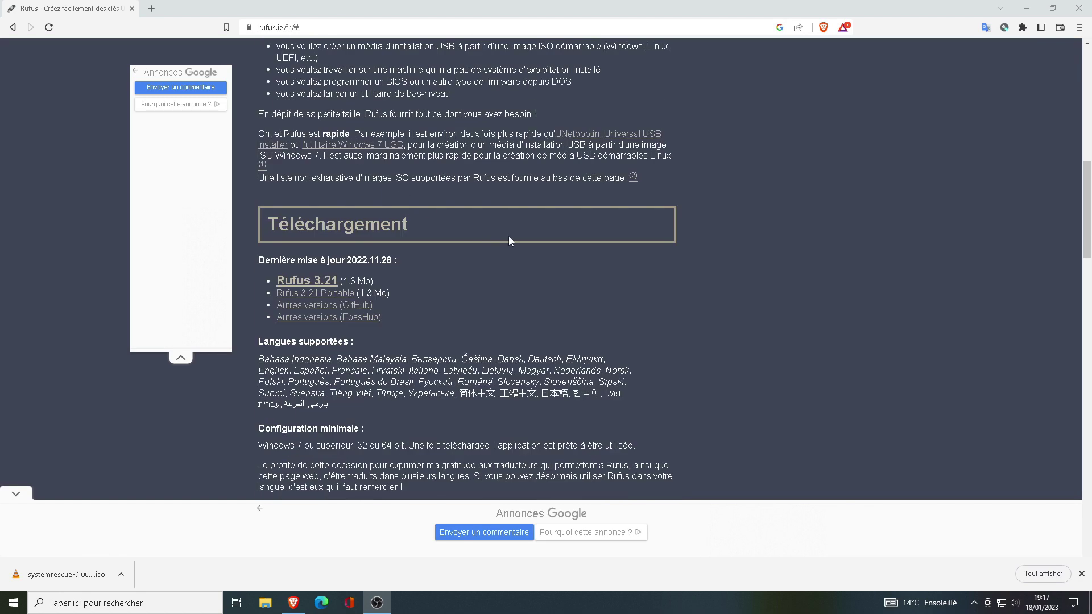
pyautogui.click(338, 294)
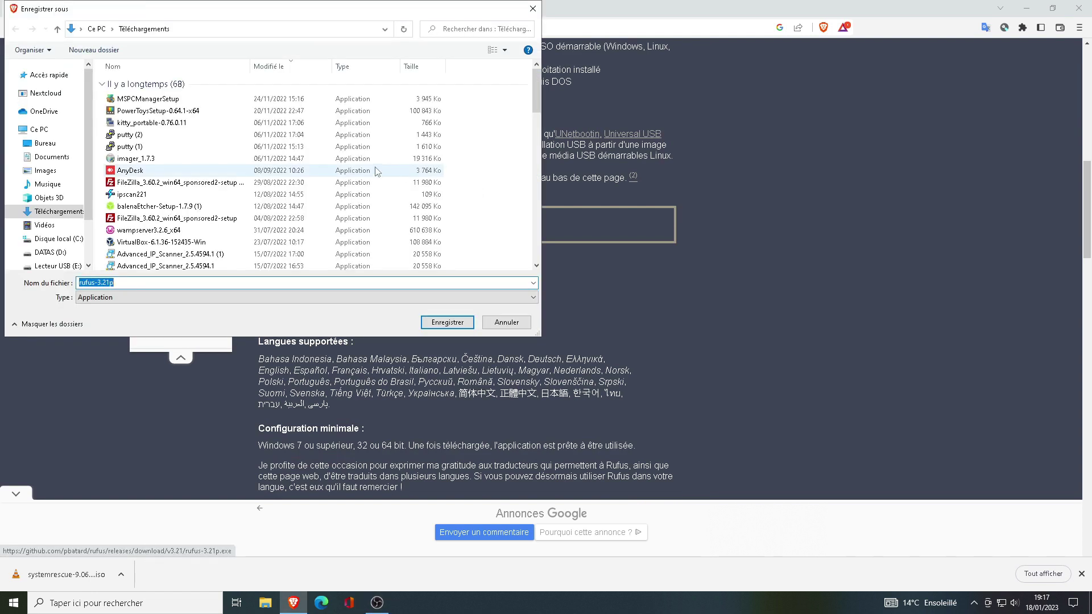
pyautogui.click(447, 323)
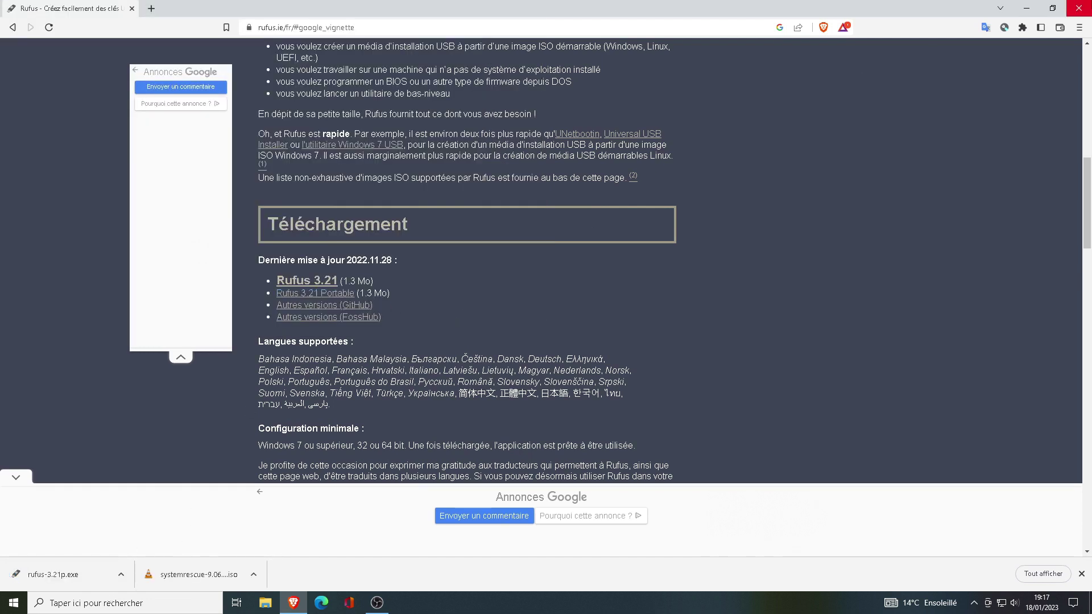
pyautogui.click(1077, 8)
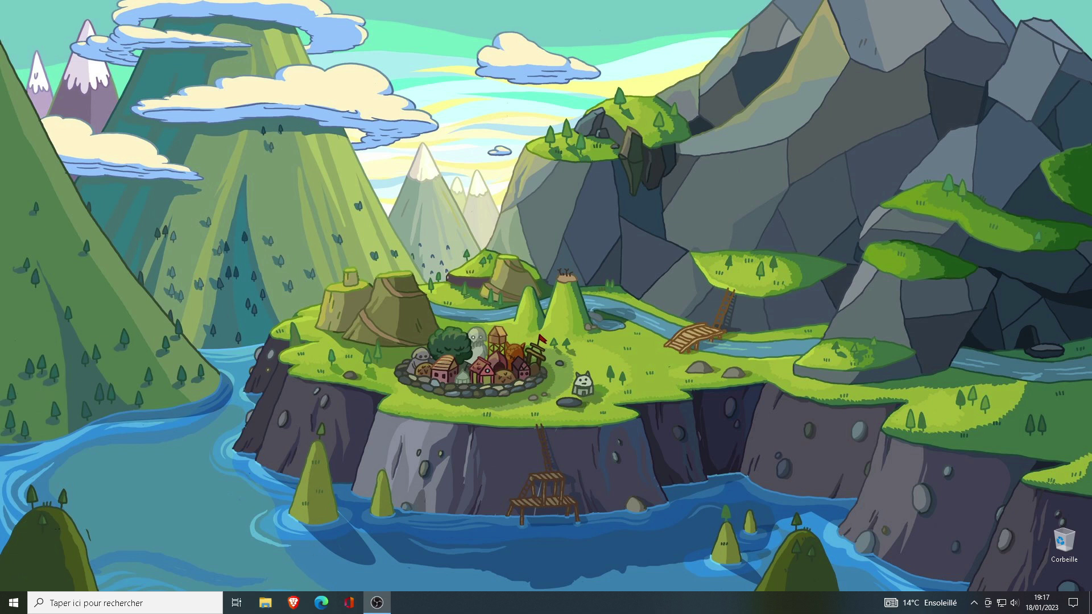
# Step: Launch rufus-3.21p from the Téléchargements folder in File Explorer and close the folder window
pyautogui.click(265, 603)
pyautogui.doubleClick(279, 142)
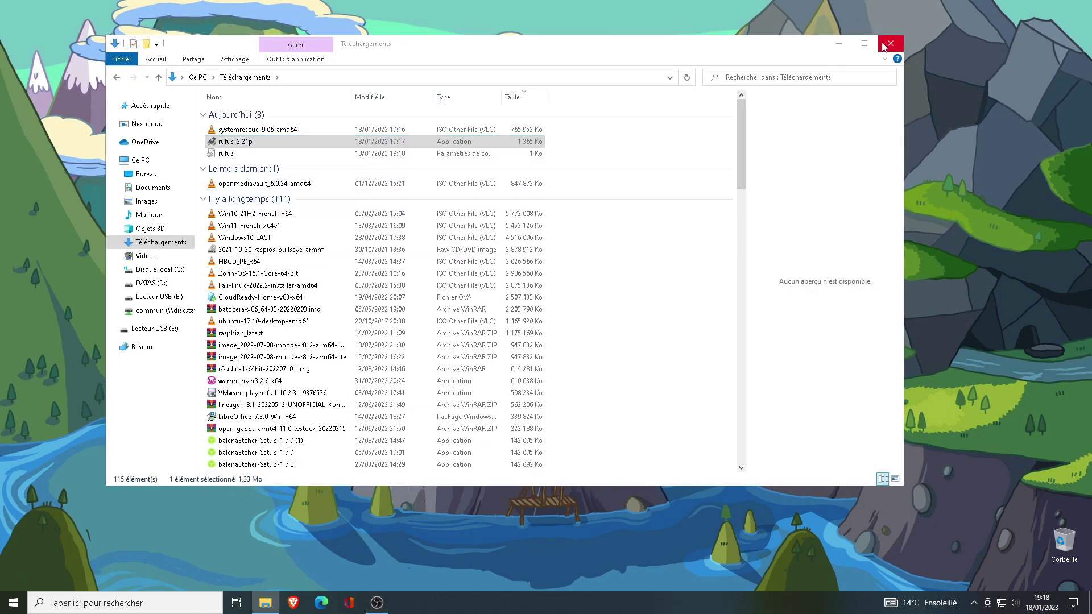
pyautogui.click(889, 43)
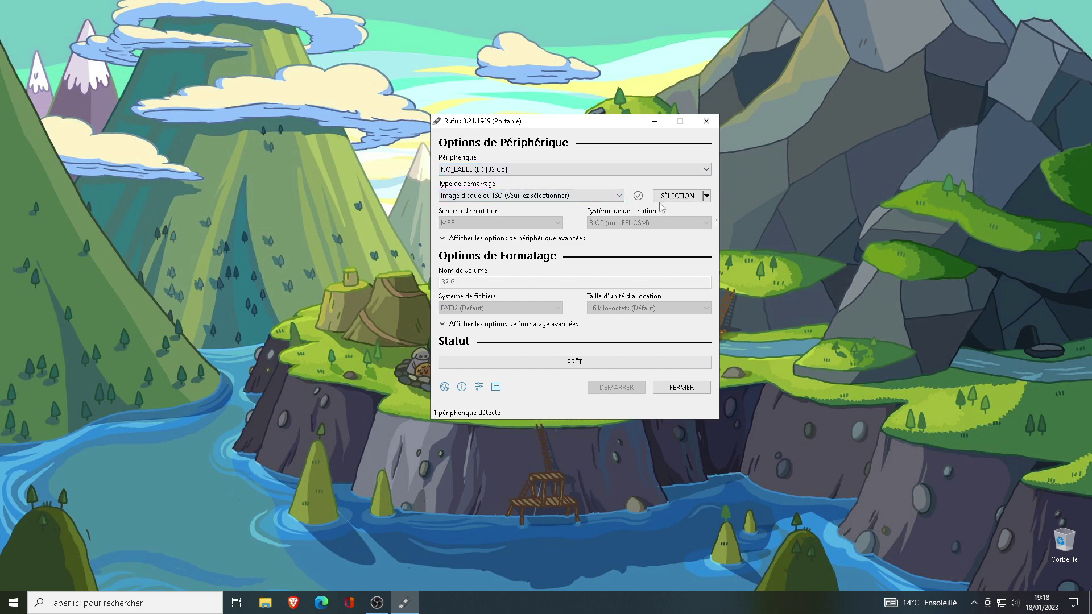
# Step: Load systemrescue-9.06-amd64.iso as the boot image in Rufus, keeping BIOS ou UEFI as the target system
pyautogui.click(676, 196)
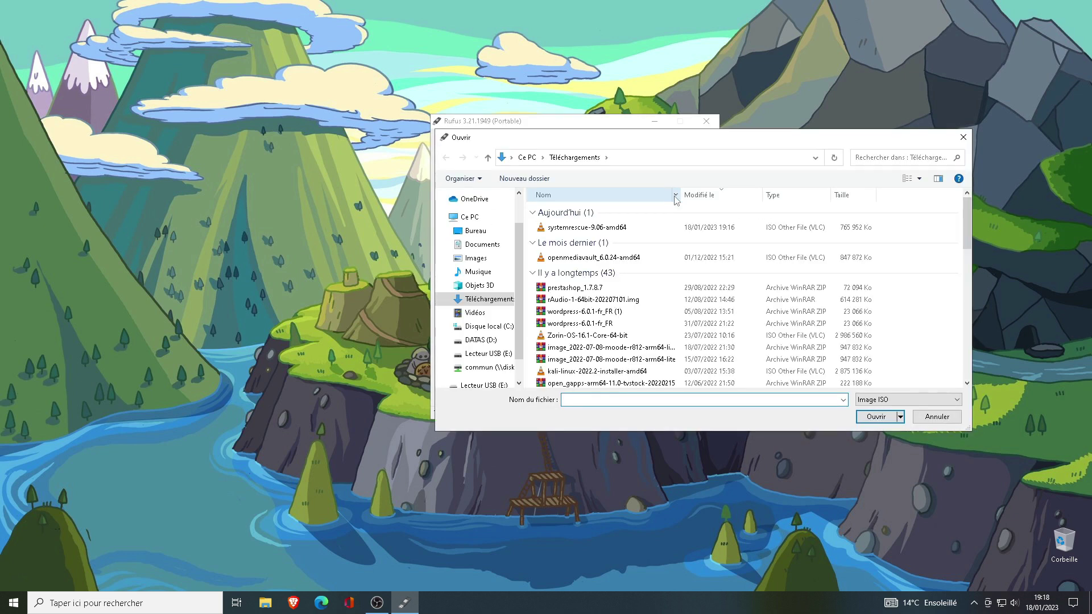
pyautogui.doubleClick(602, 228)
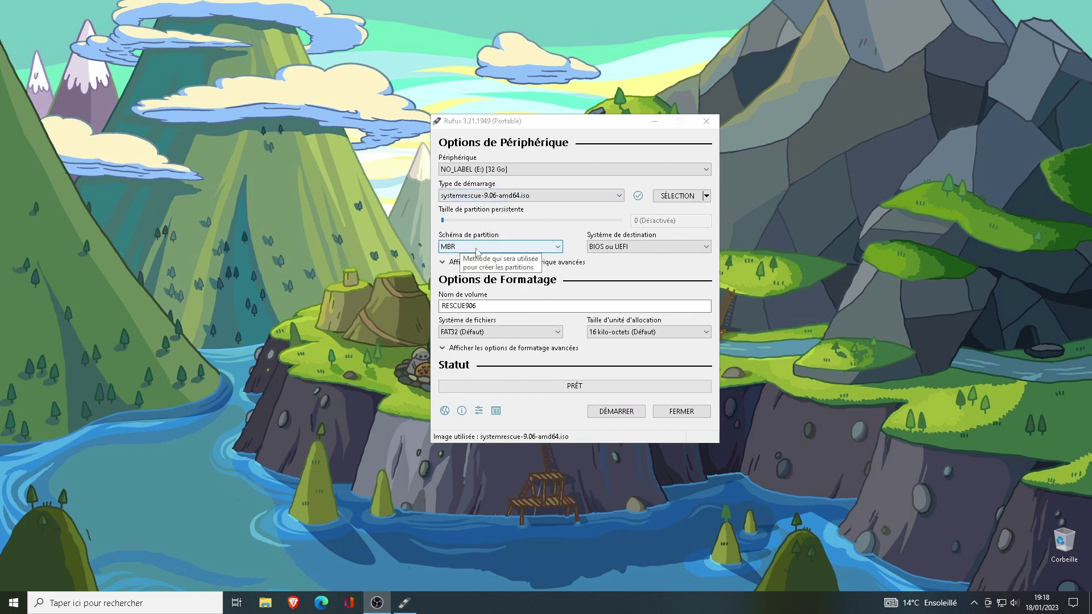
pyautogui.click(625, 250)
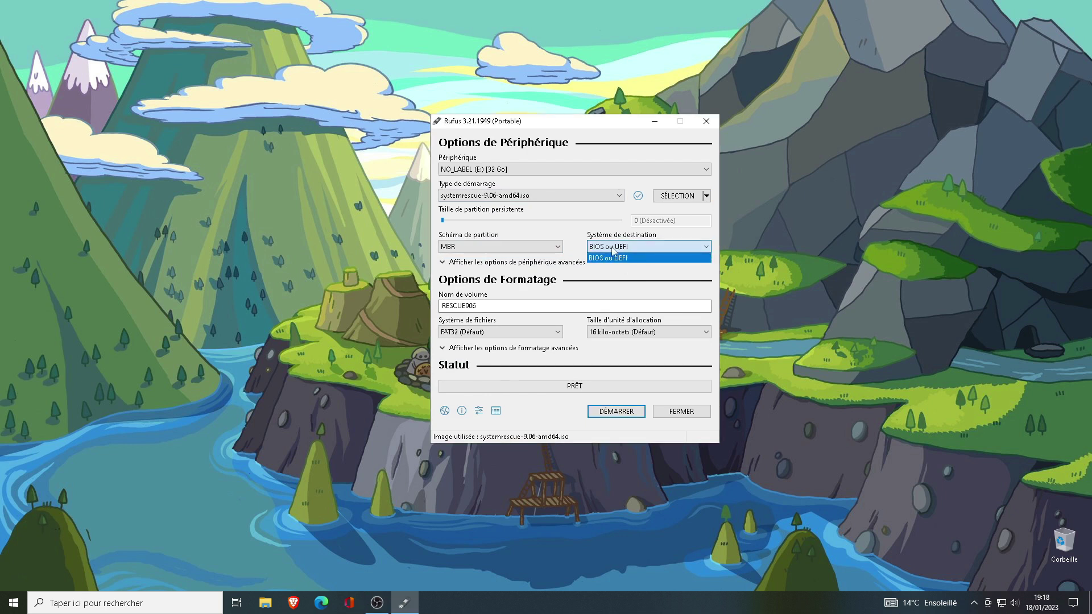
pyautogui.click(624, 251)
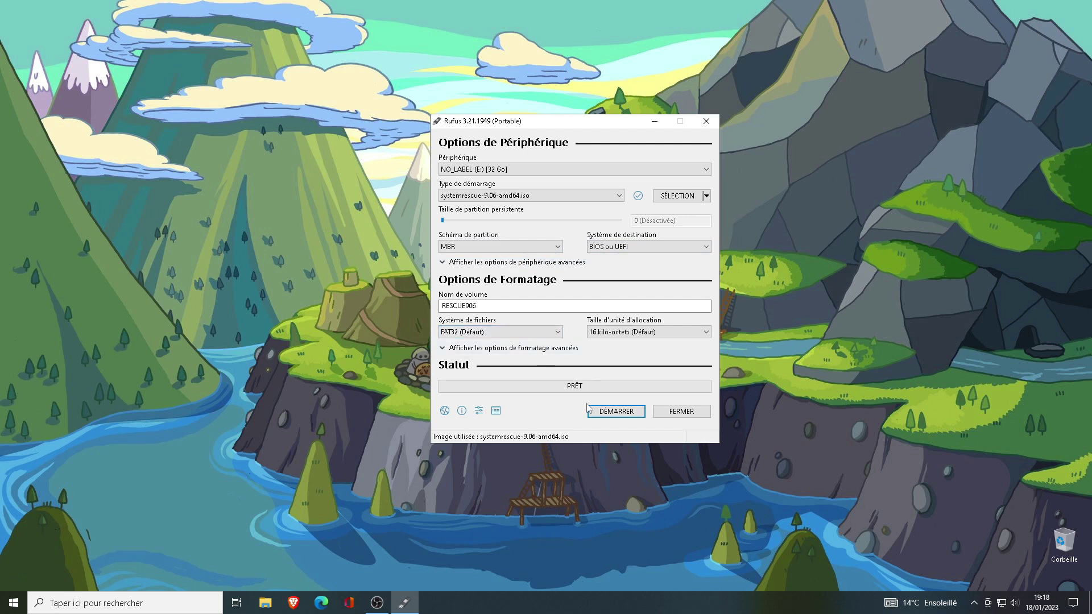
# Step: Write the image to the 32 GB USB stick in ISO mode, accepting the Syslinux download and data erasure, and close Rufus
pyautogui.click(616, 412)
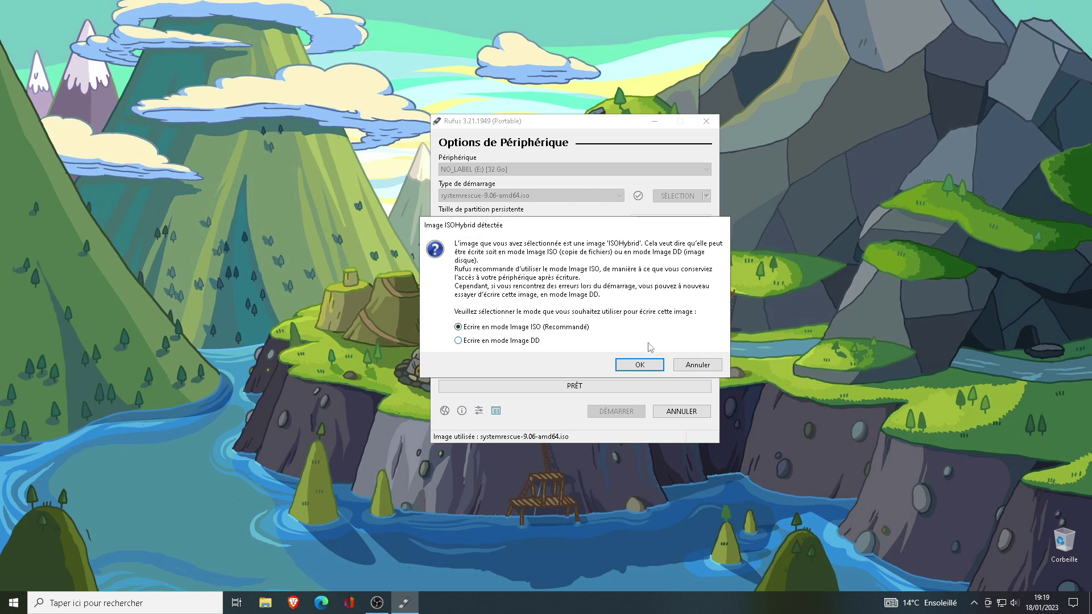
pyautogui.click(648, 367)
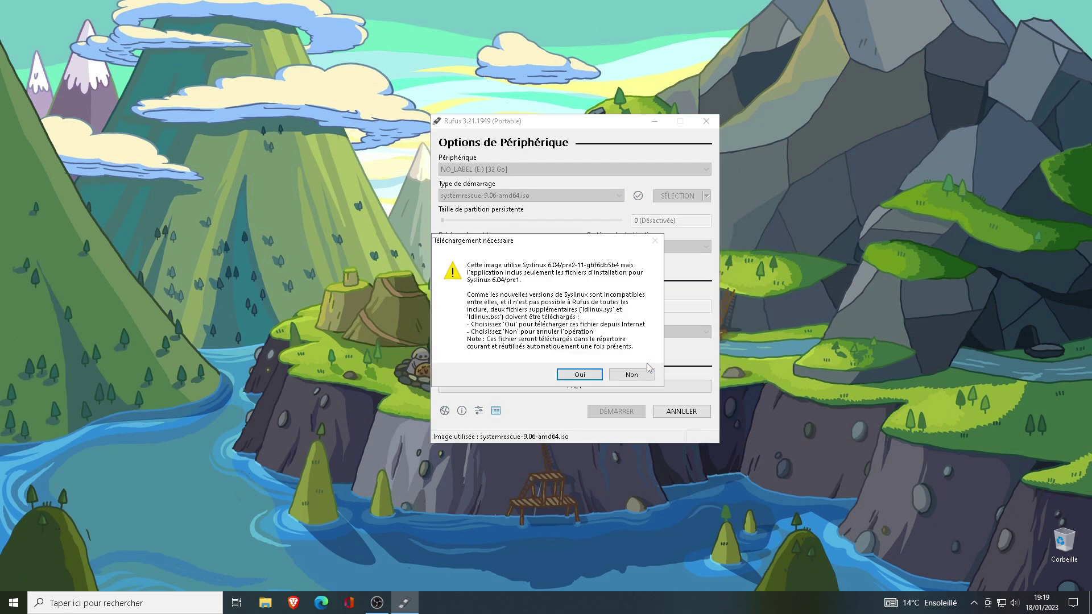
pyautogui.click(579, 375)
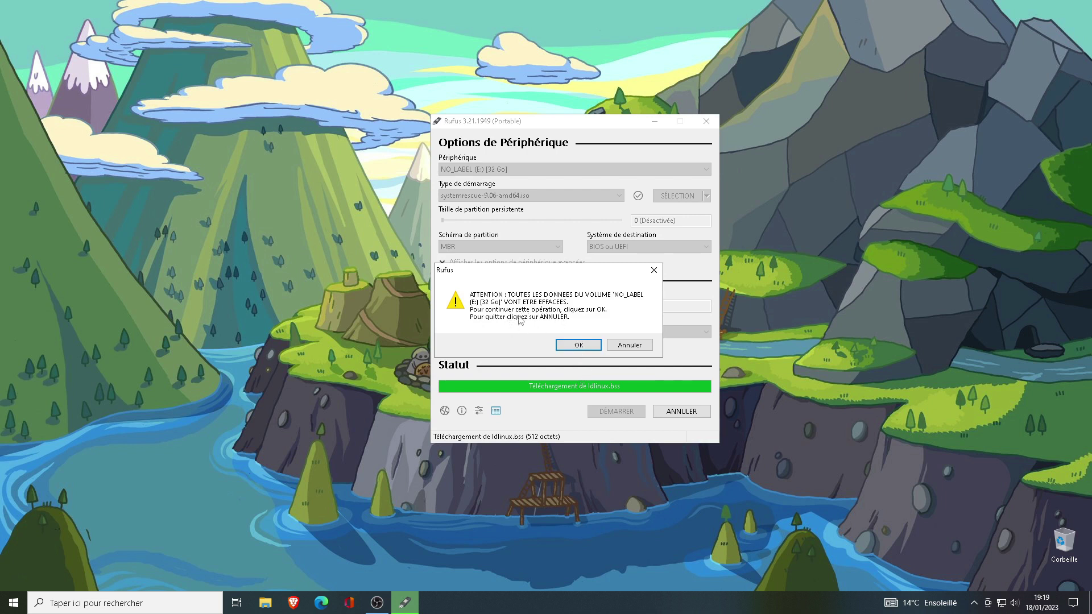
pyautogui.click(579, 347)
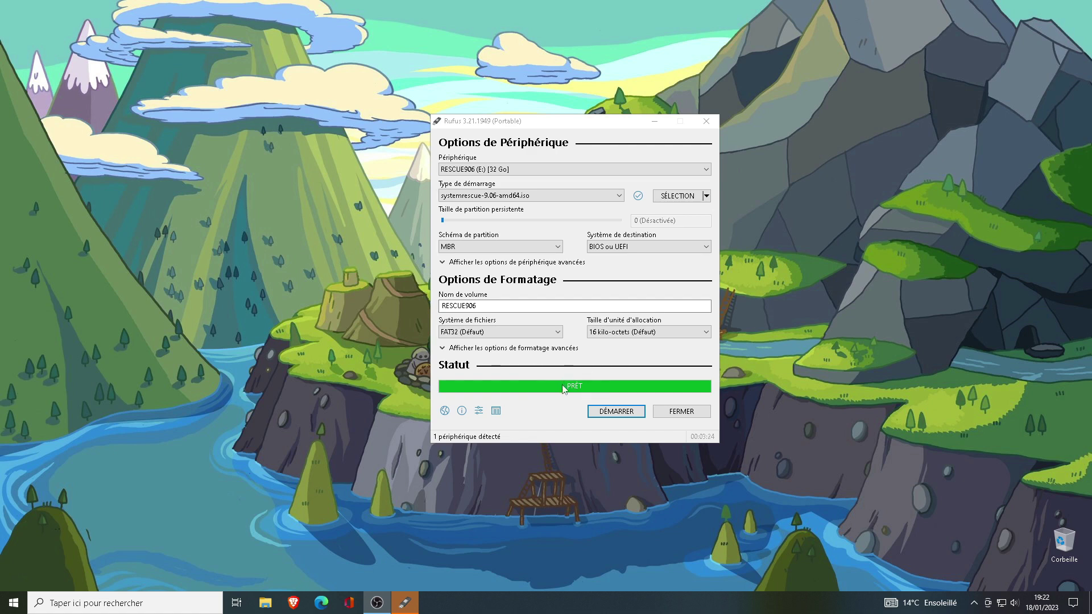
pyautogui.click(704, 413)
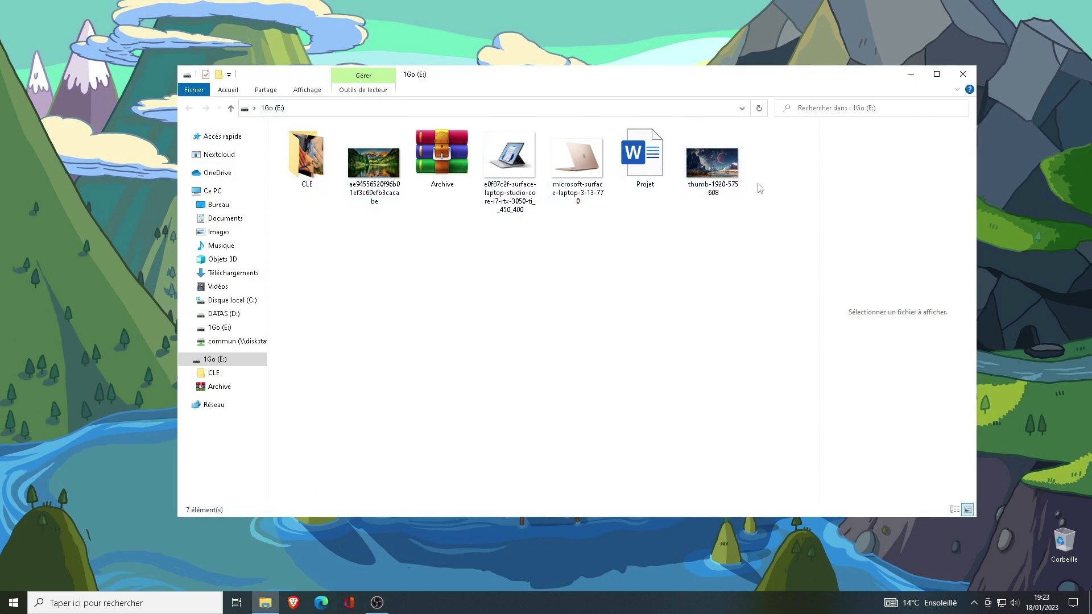
# Step: Examine the images in the CLE folder of the 1Go (E:) USB stick and return to the drive's root
pyautogui.doubleClick(307, 153)
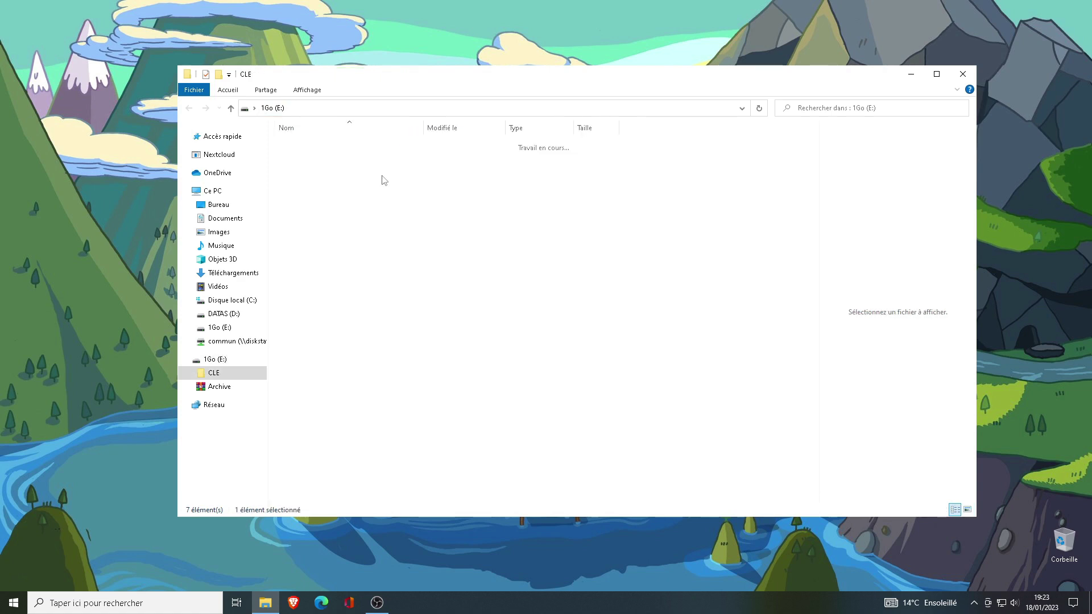
pyautogui.scroll(-5, 560, 302)
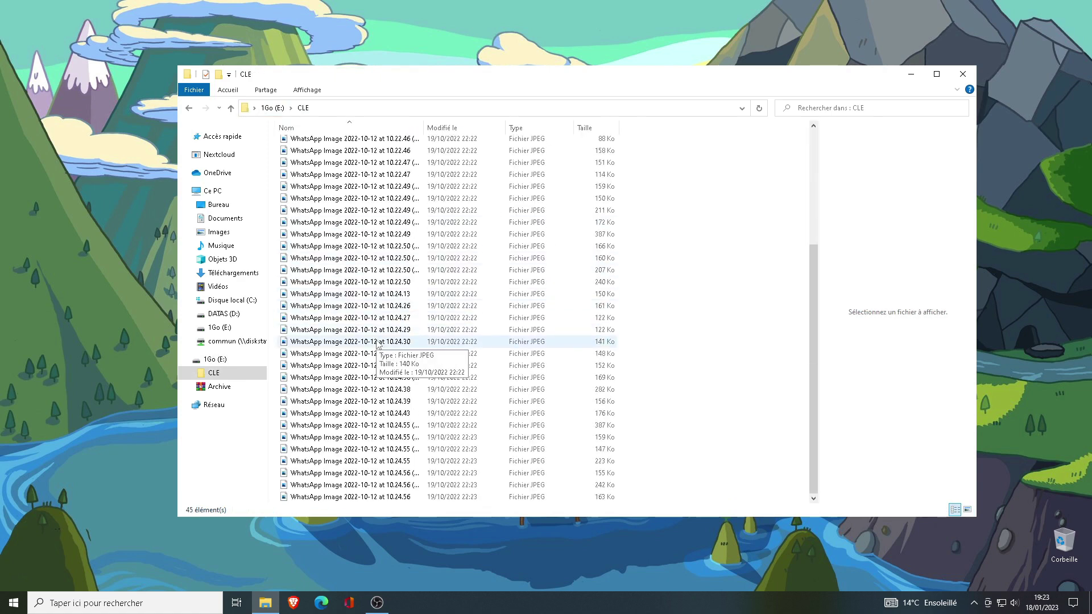
pyautogui.click(377, 344)
pyautogui.scroll(4, 387, 305)
pyautogui.click(387, 303)
pyautogui.scroll(1, 387, 303)
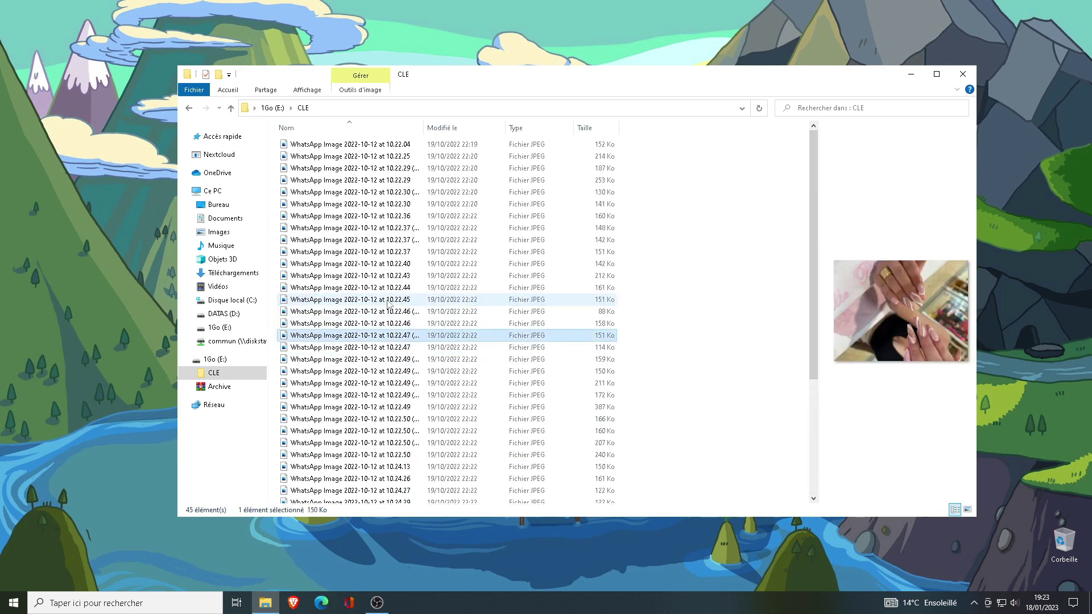
pyautogui.click(265, 108)
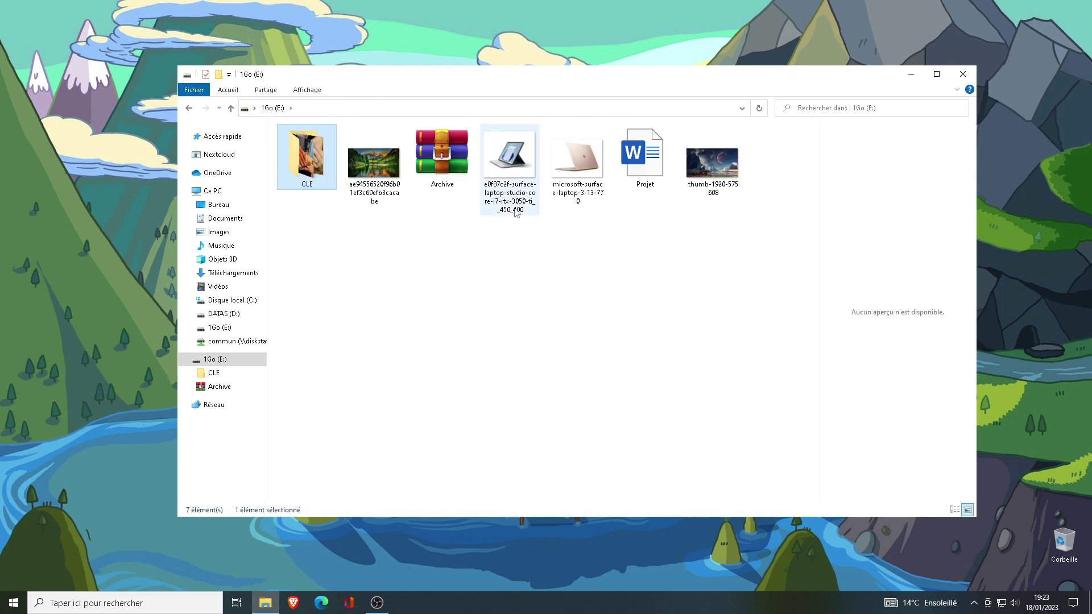
pyautogui.doubleClick(713, 162)
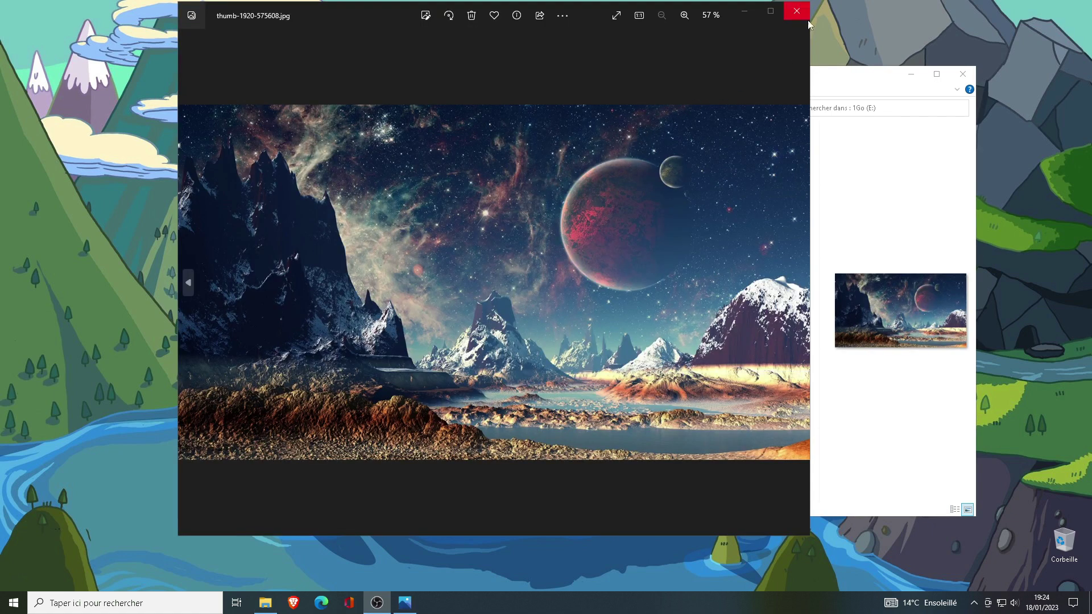
pyautogui.click(796, 12)
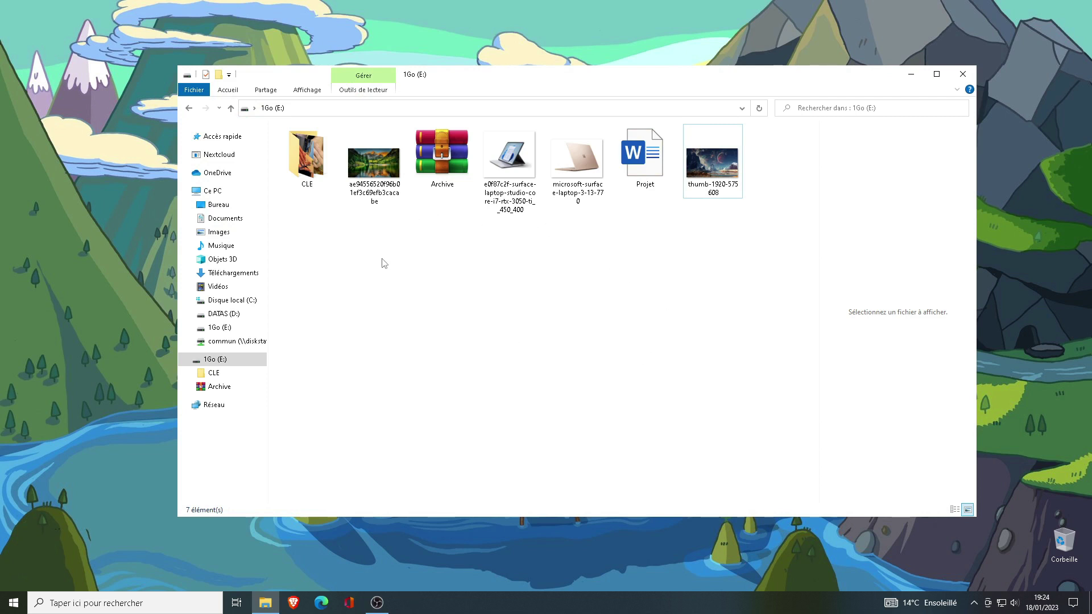
pyautogui.click(971, 78)
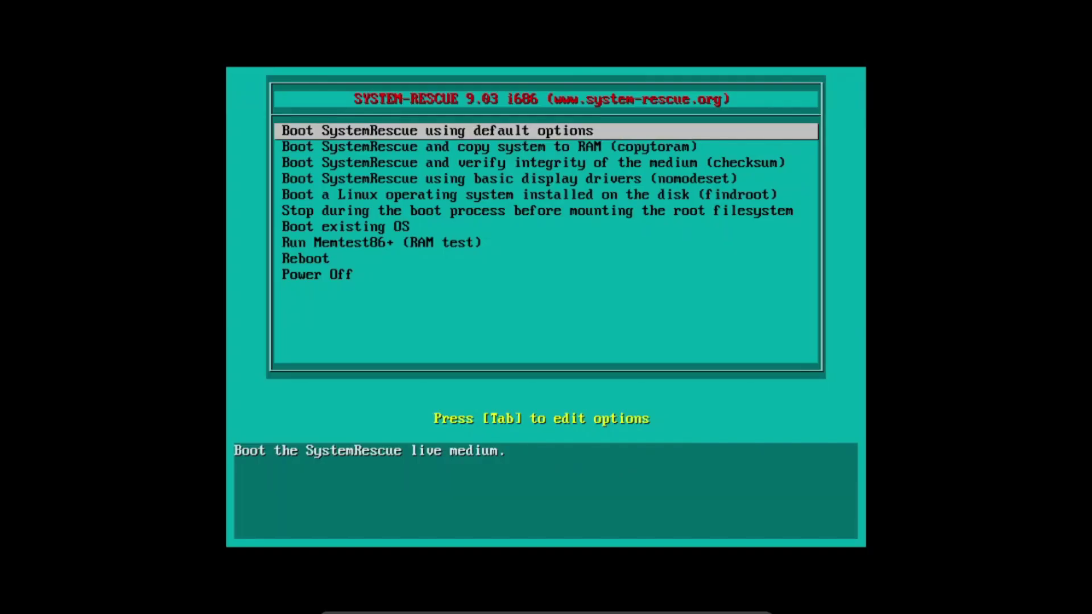
# Step: Boot SystemRescue using default options and run setkmap to open the keyboard layout chooser
pyautogui.press('Return')
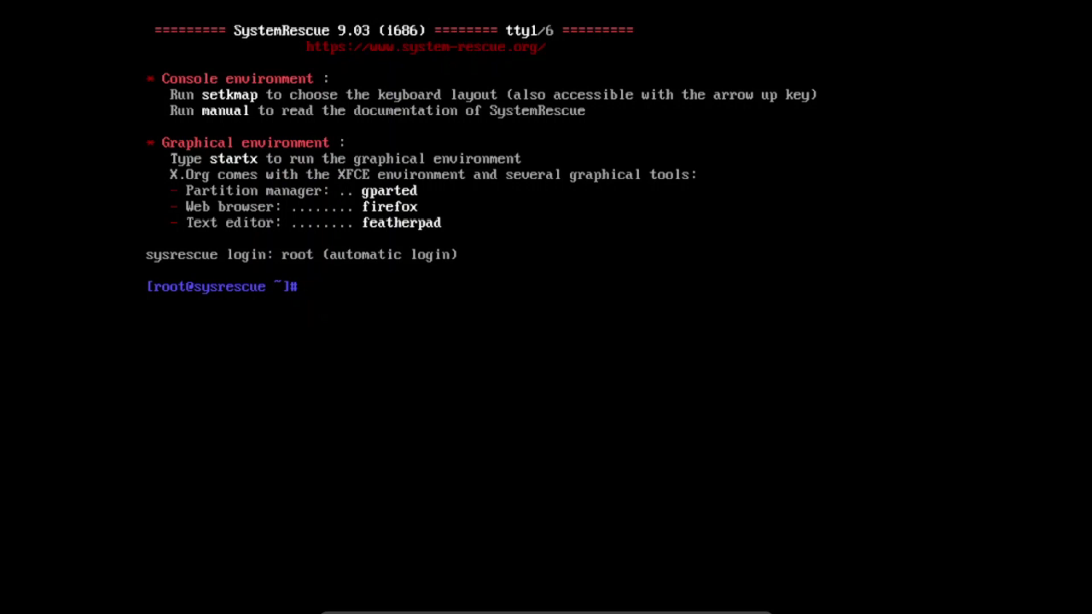
pyautogui.write('setkmap')
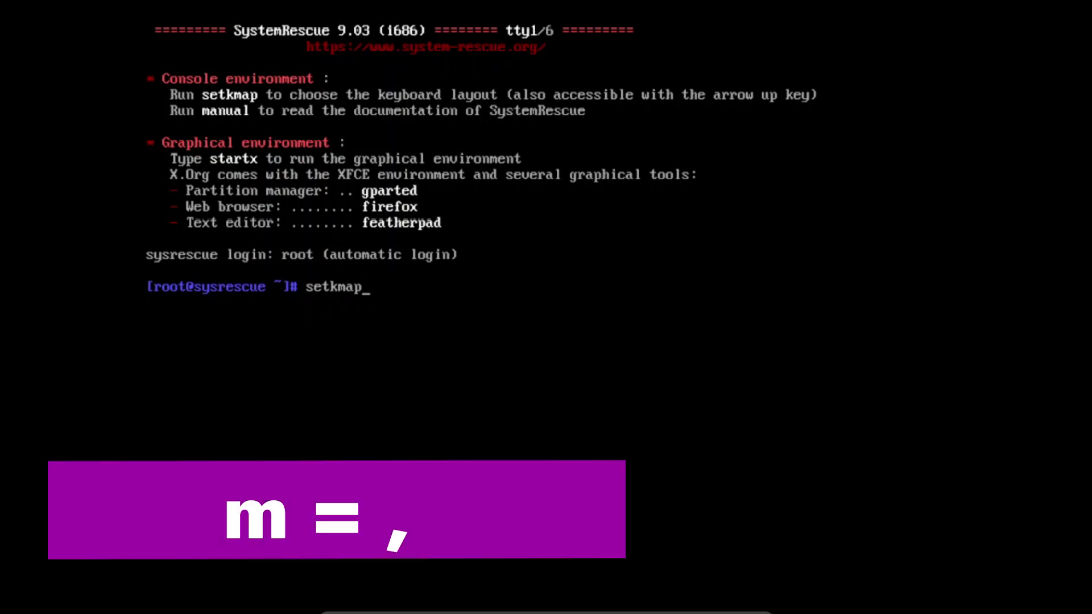
pyautogui.press('Return')
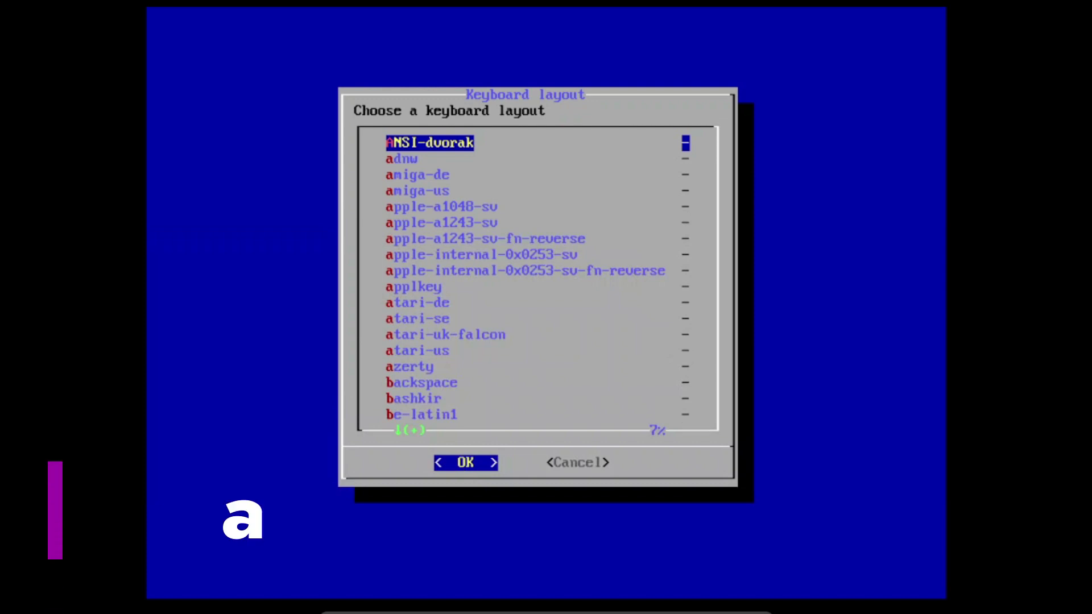
# Step: Set the console keyboard layout to azerty
pyautogui.press('a')
pyautogui.press('a')
pyautogui.press('a')
pyautogui.press('a')
pyautogui.press('a')
pyautogui.press('a')
pyautogui.press('a')
pyautogui.press('a')
pyautogui.press('a')
pyautogui.press('a')
pyautogui.press('a')
pyautogui.press('a')
pyautogui.press('b')
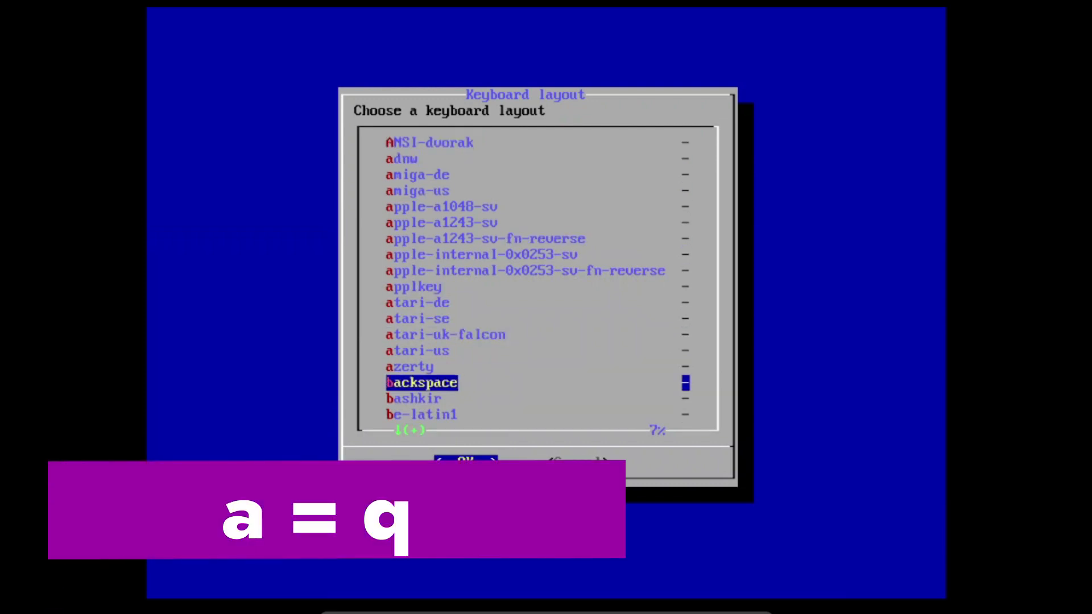
pyautogui.press('Up')
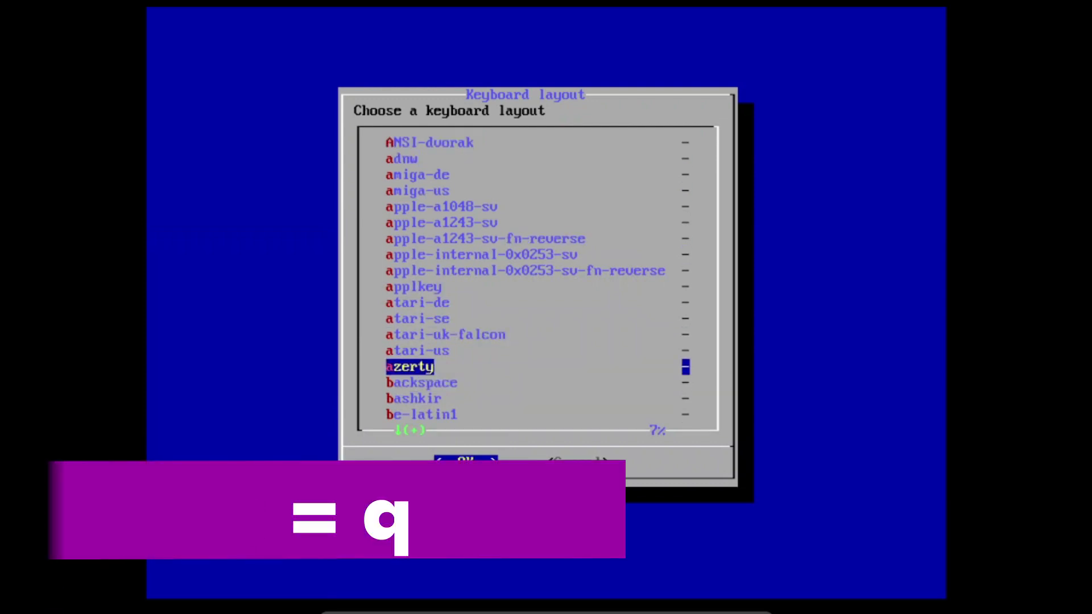
pyautogui.press('Return')
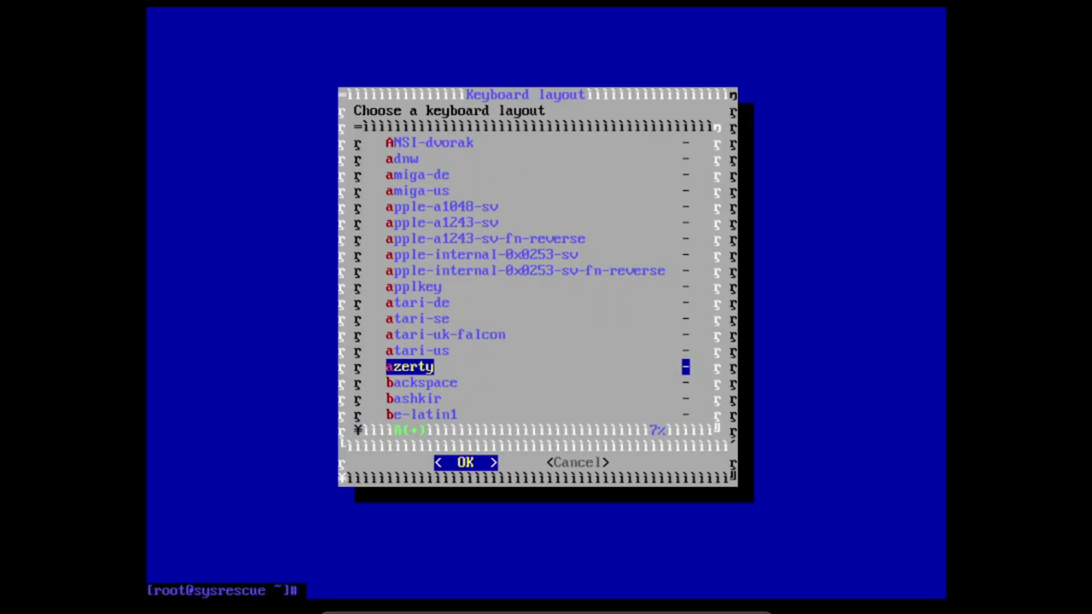
# Step: Clear the console and launch the nwipe disk-wiping tool
pyautogui.write('clear')
pyautogui.press('Return')
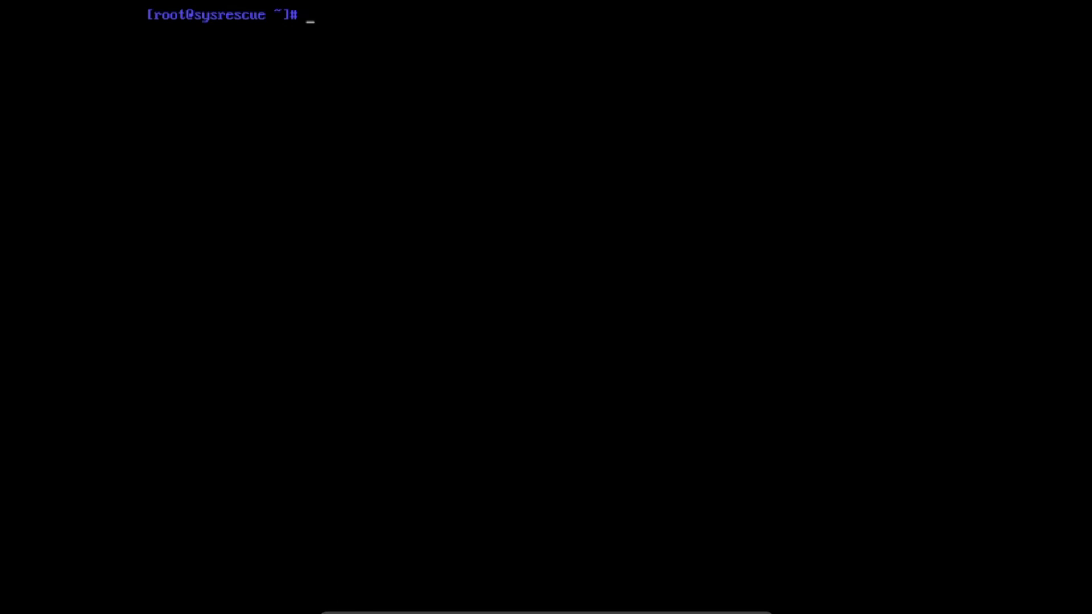
pyautogui.write('nwipe')
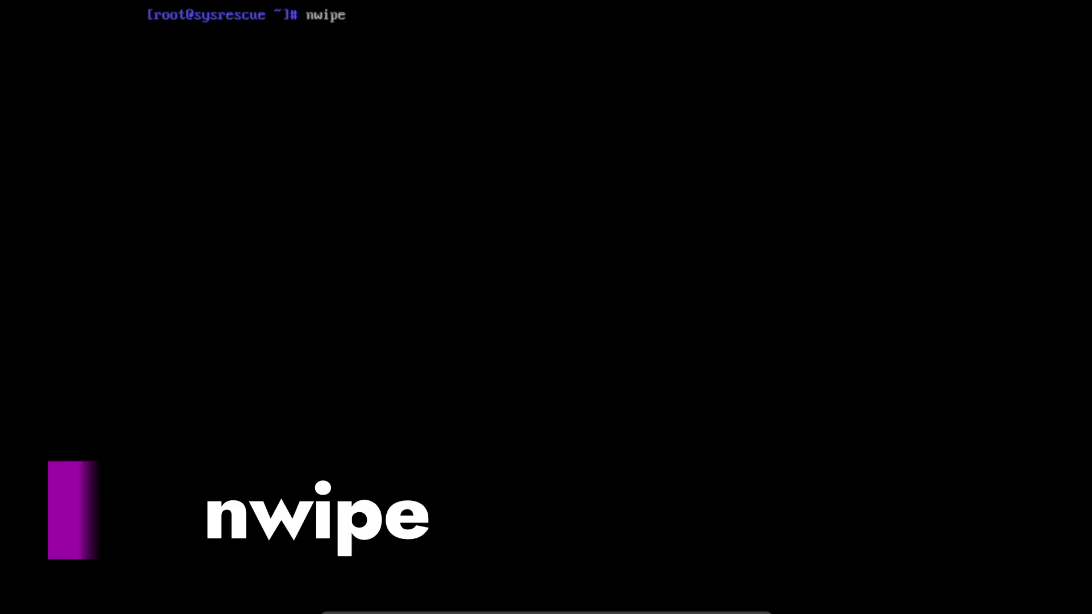
pyautogui.press('Return')
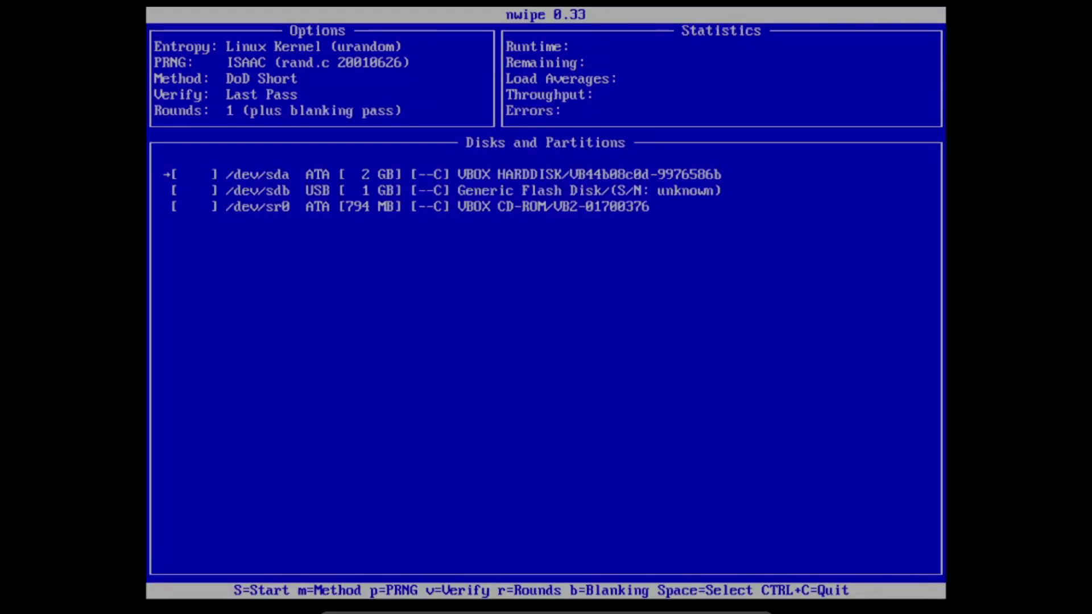
# Step: Mark the 1 GB USB Generic Flash Disk /dev/sdb for wiping
pyautogui.press('Down')
pyautogui.press('Down')
pyautogui.press('Up')
pyautogui.press('space')
# Step: Review the descriptions, security levels and pass counts of the available wipe methods, from Fill With Zeros to HMG IS5 Enhanced
pyautogui.press('m')
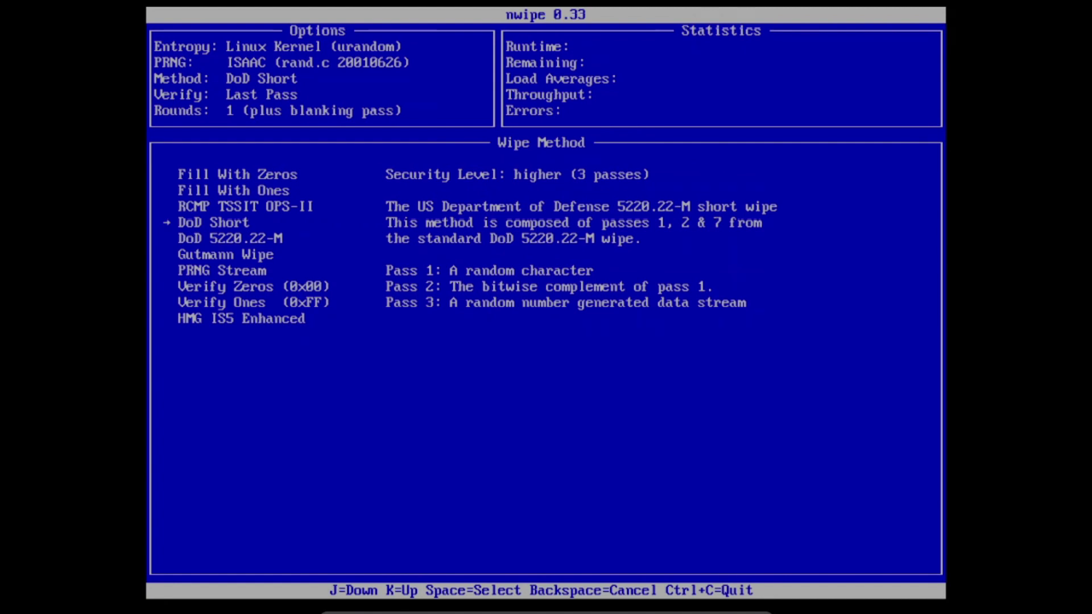
pyautogui.press('k')
pyautogui.press('k')
pyautogui.press('k')
pyautogui.press('j')
pyautogui.press('j')
pyautogui.press('j')
pyautogui.press('j')
pyautogui.press('j')
pyautogui.press('k')
pyautogui.press('k')
pyautogui.press('k')
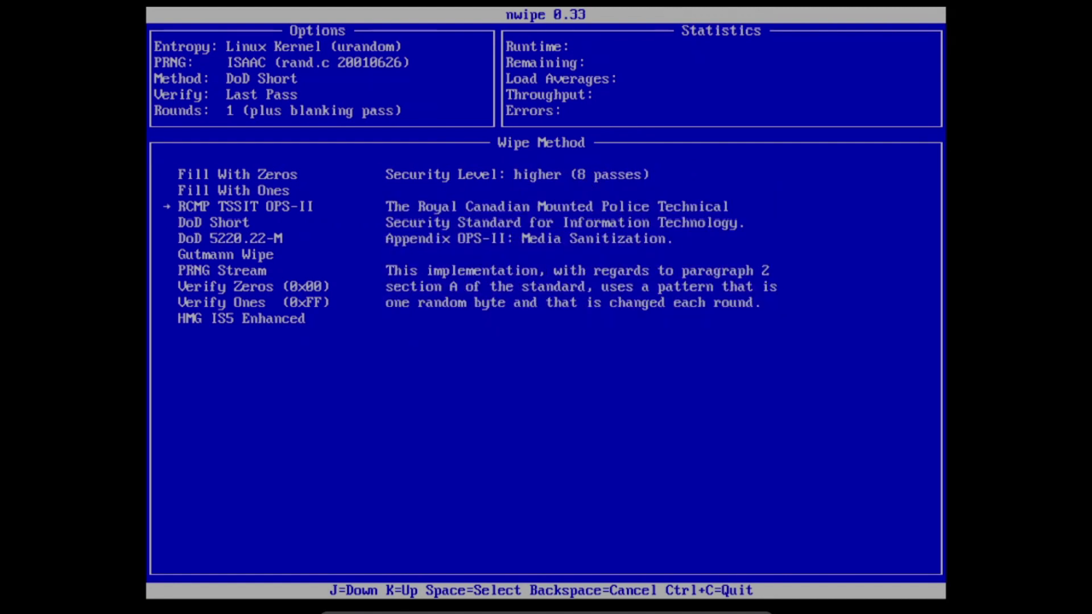
pyautogui.press('j')
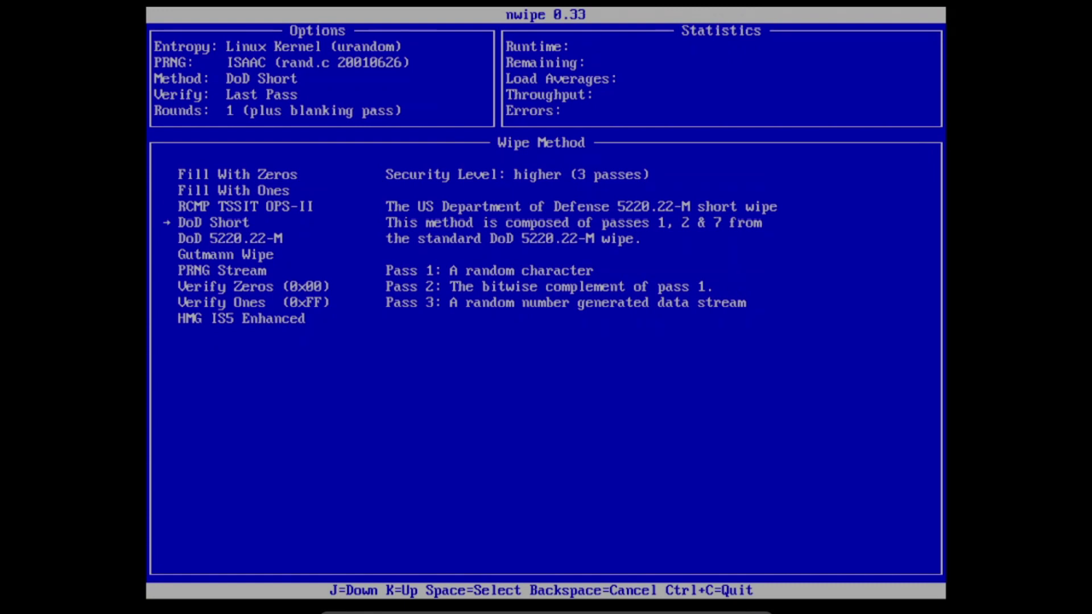
pyautogui.press('k')
pyautogui.press('k')
pyautogui.press('k')
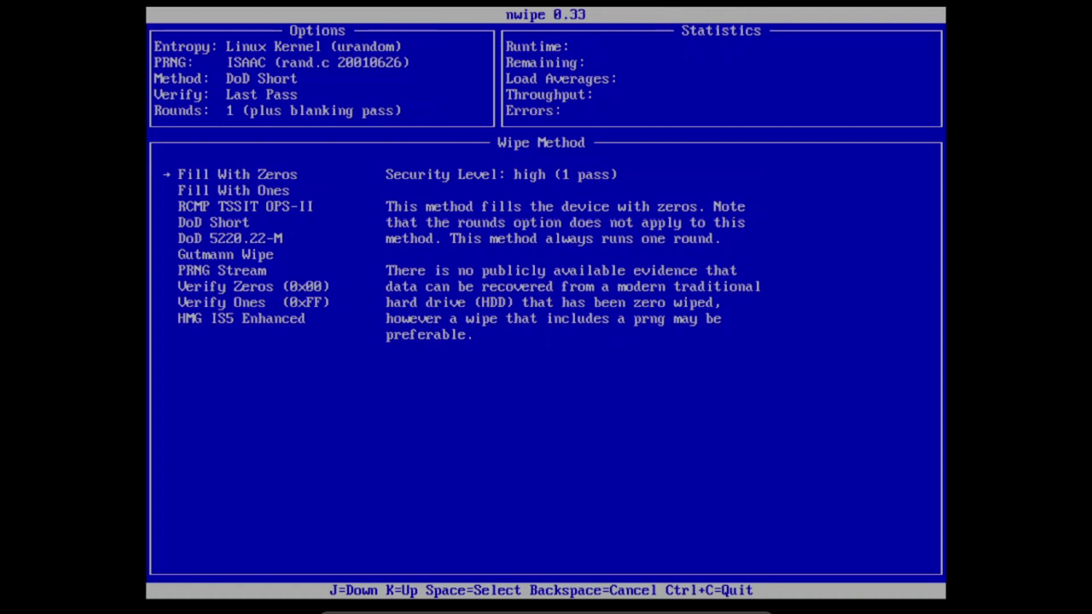
pyautogui.press('j')
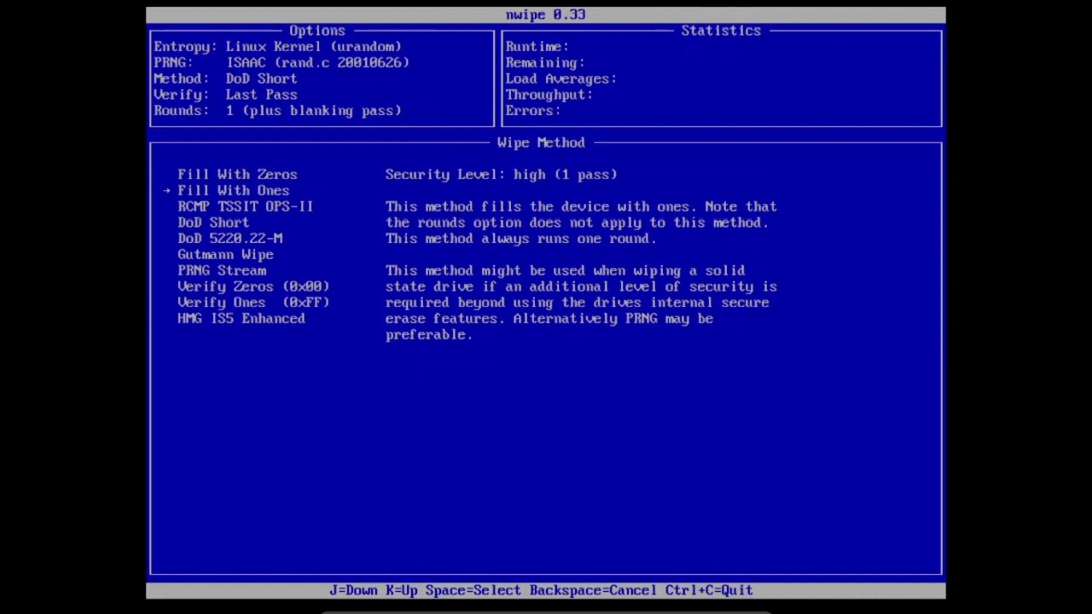
pyautogui.press('j')
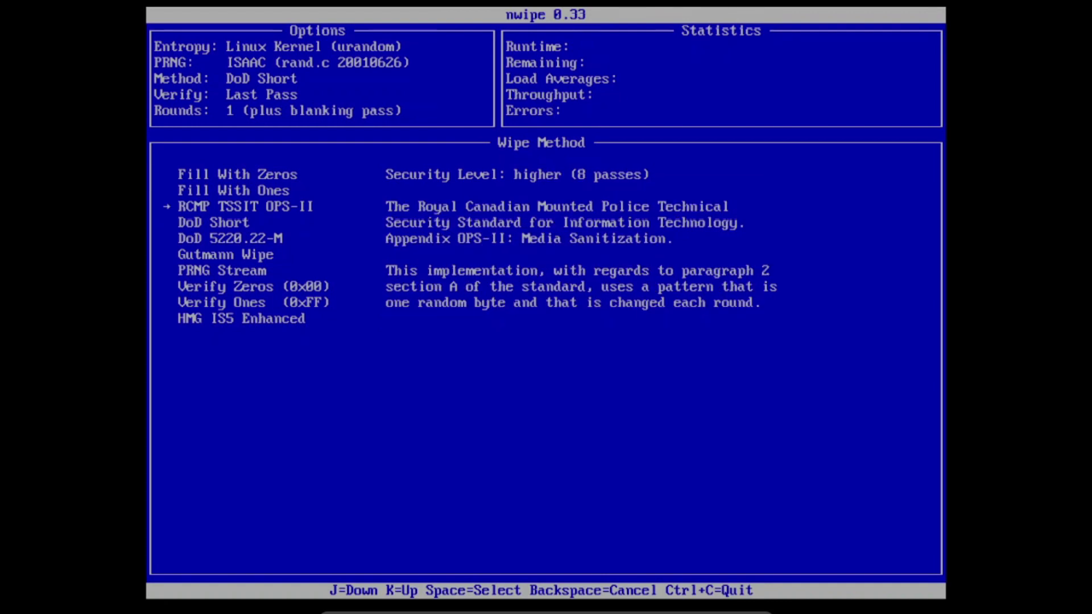
pyautogui.press('j')
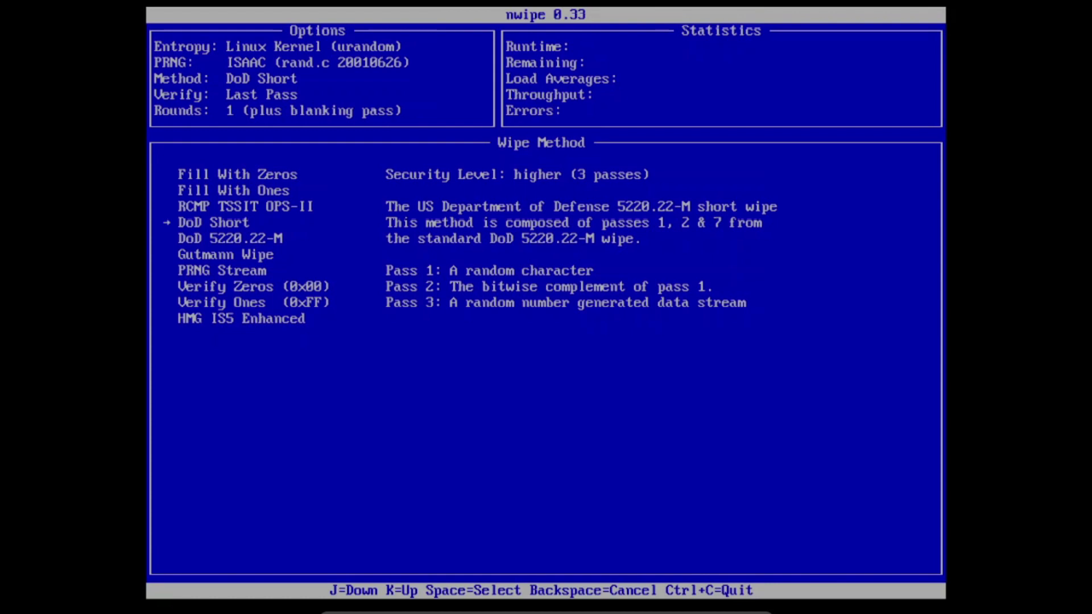
pyautogui.press('j')
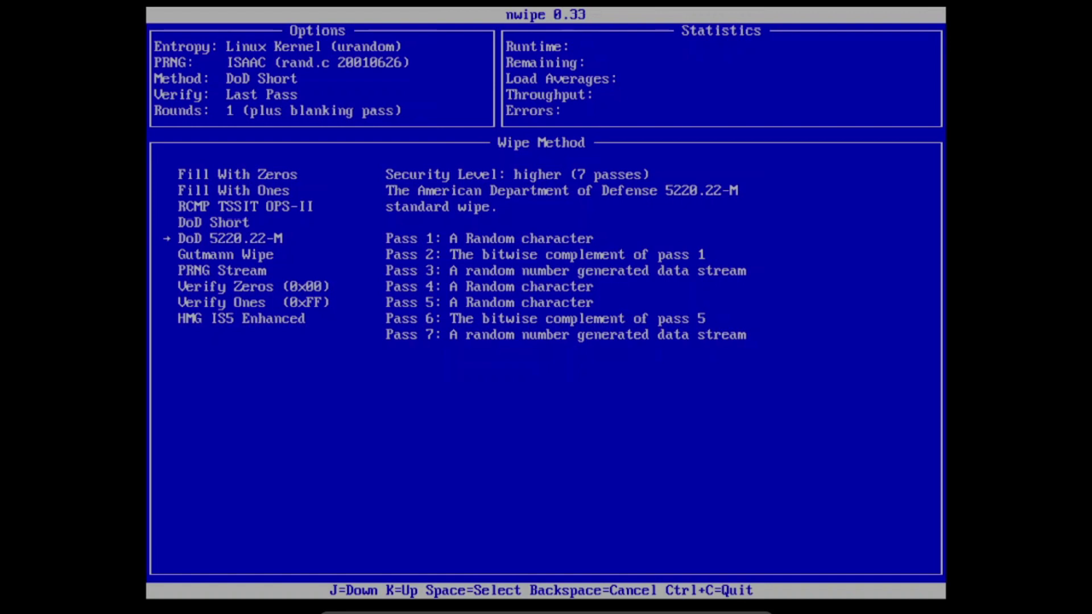
pyautogui.press('j')
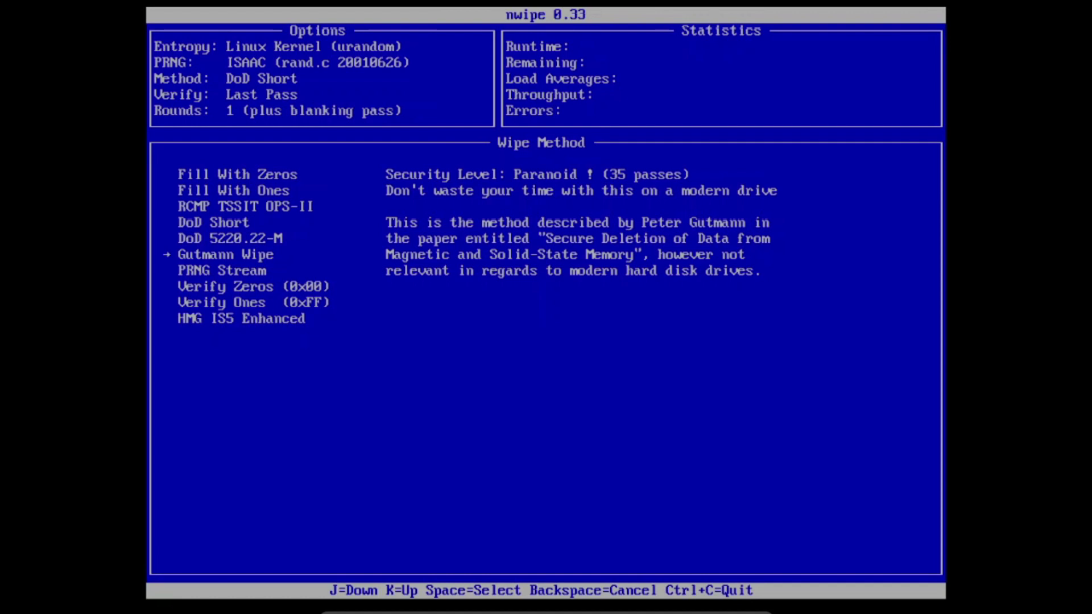
pyautogui.press('Down')
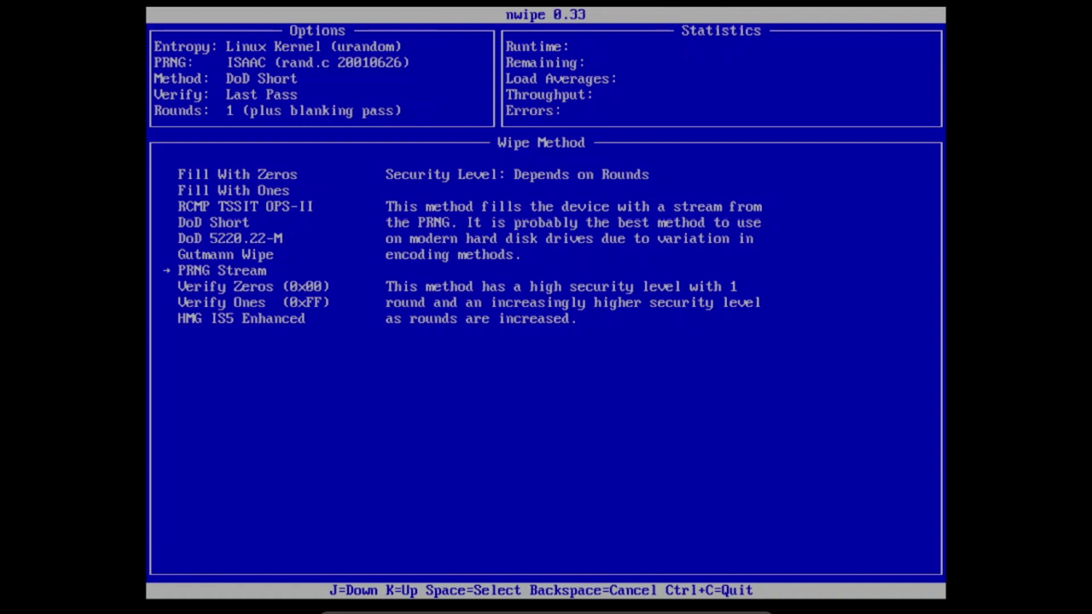
pyautogui.press('j')
pyautogui.press('j')
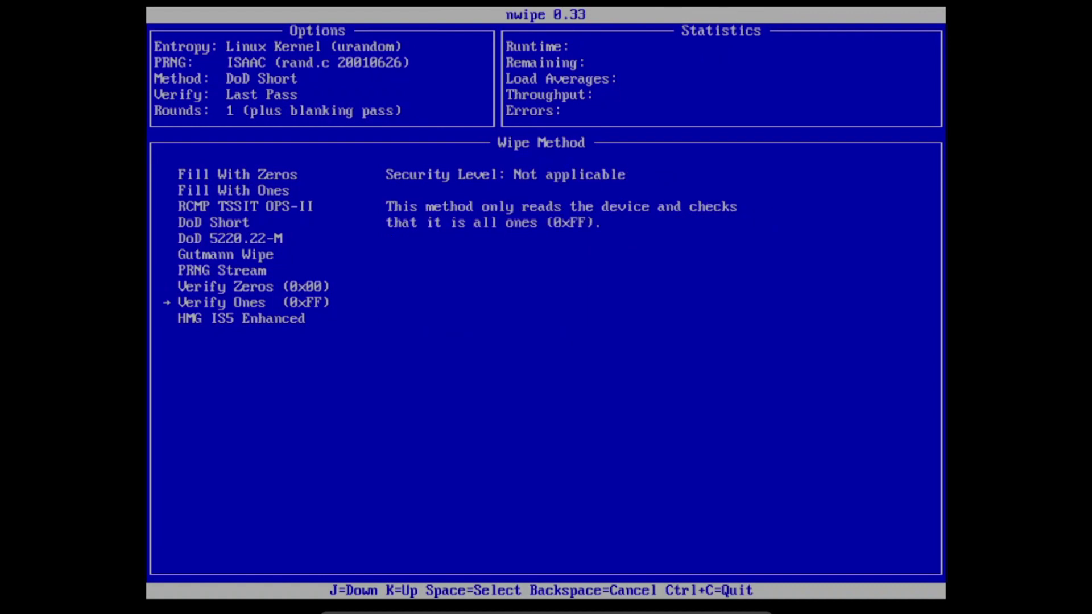
pyautogui.press('j')
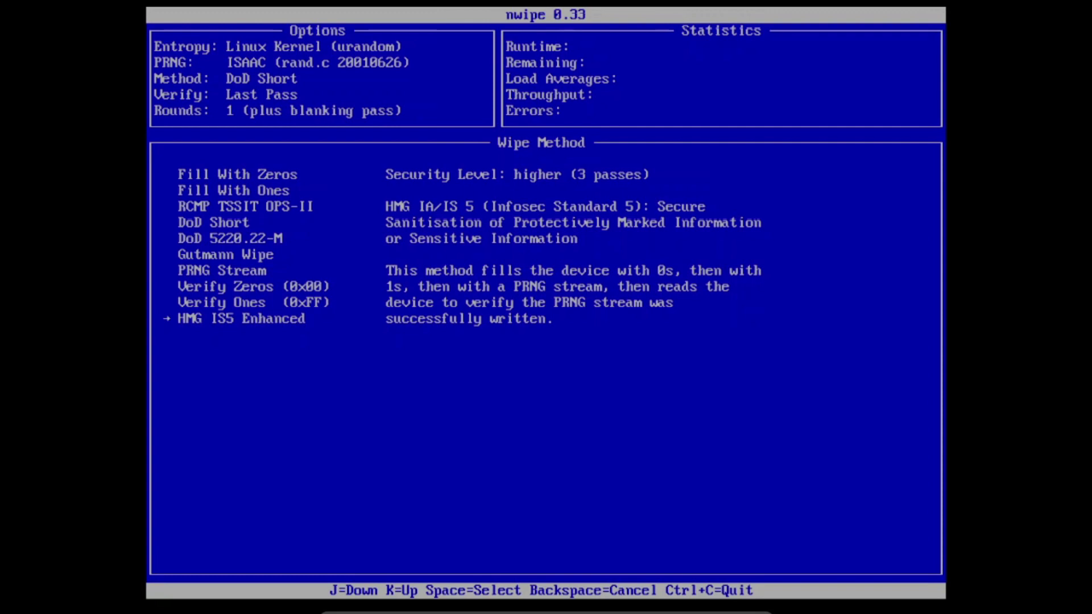
# Step: Set the wipe method to DoD 5220.22-M
pyautogui.press('k')
pyautogui.press('k')
pyautogui.press('k')
pyautogui.press('k')
pyautogui.press('k')
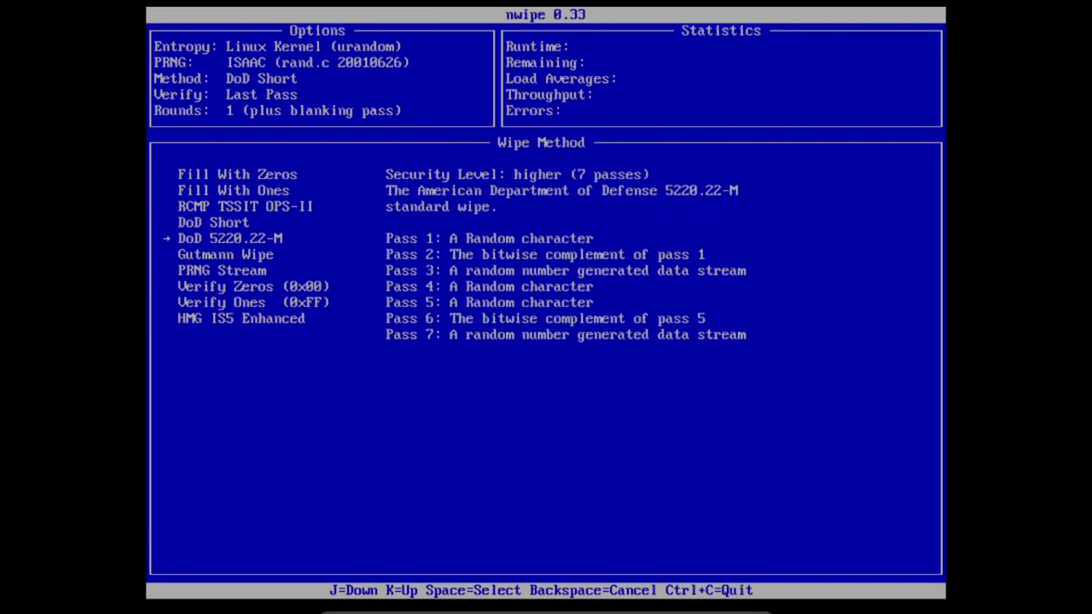
pyautogui.press('space')
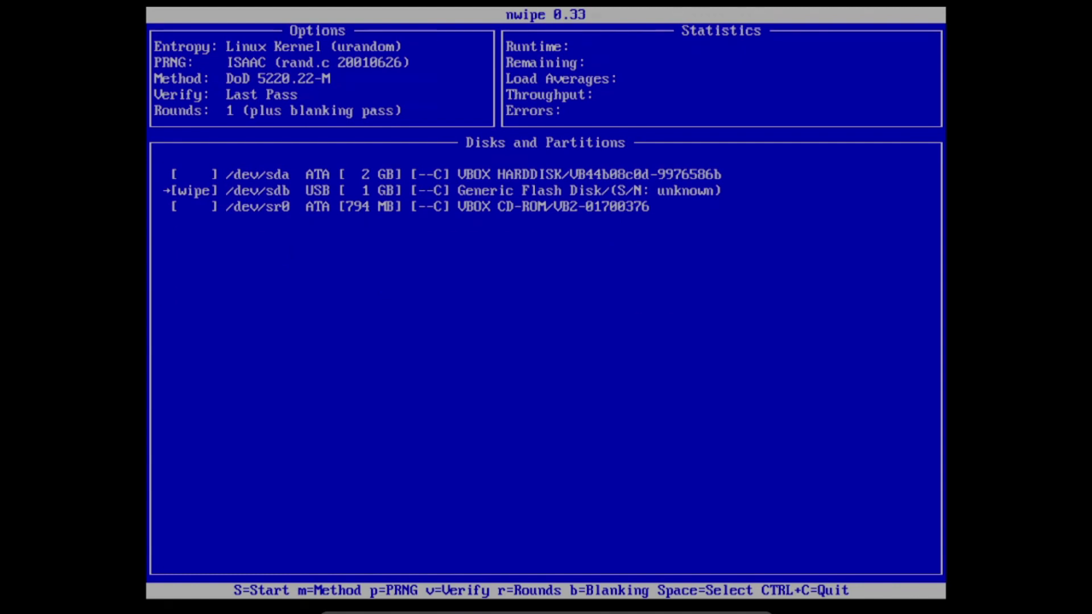
# Step: Start wiping the marked USB disk /dev/sdb and exit nwipe once the wipe has finished
pyautogui.press('s')
pyautogui.hotkey('shift', 's')
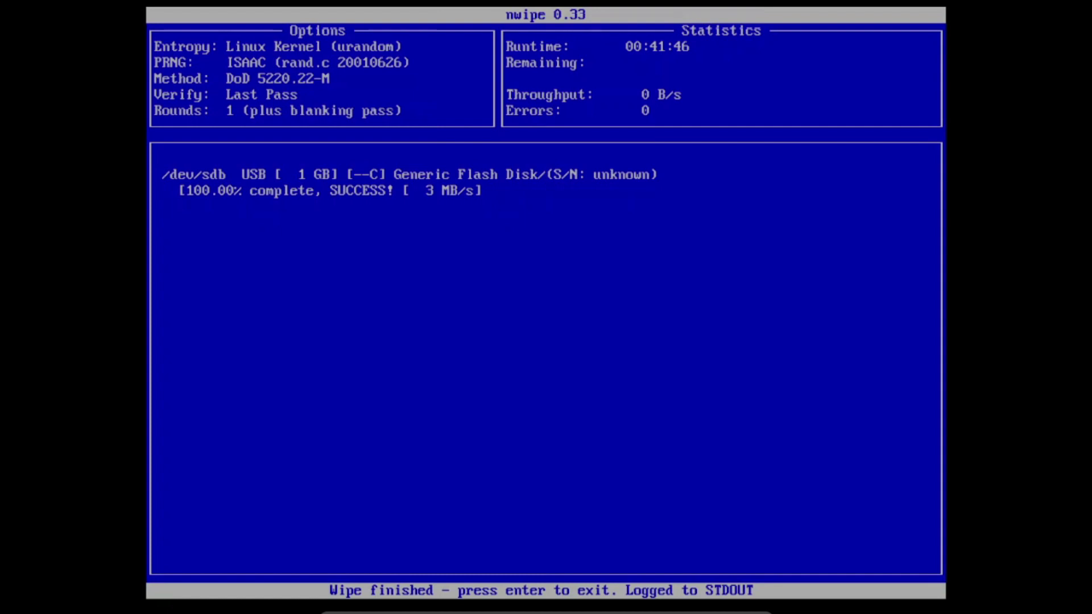
pyautogui.press('Return')
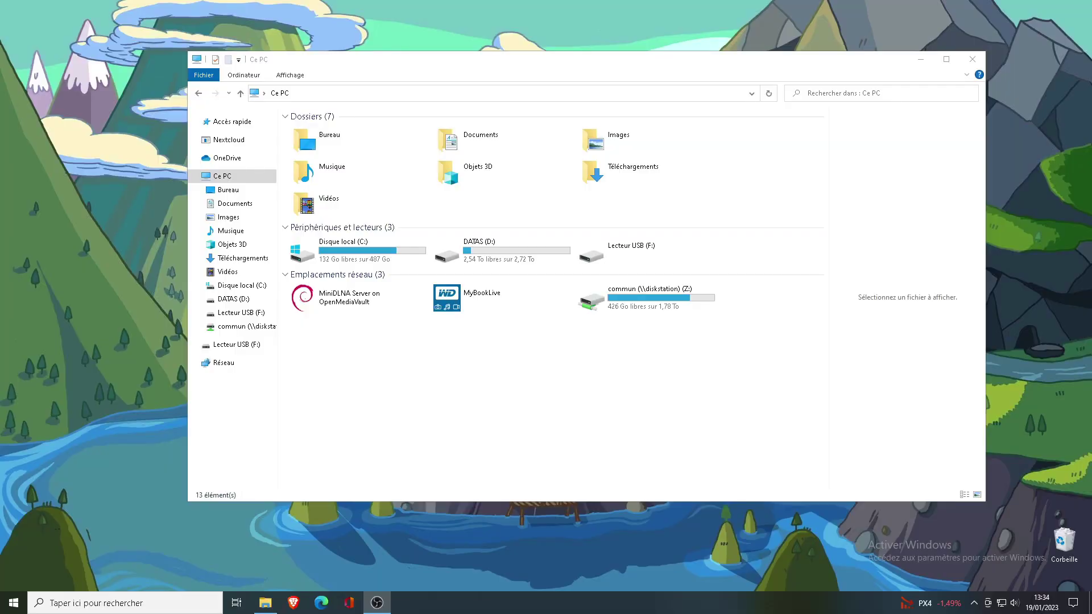
# Step: In Windows File Explorer, open the format dialog for USB drive F: and set its file system to exFAT
pyautogui.click(473, 472)
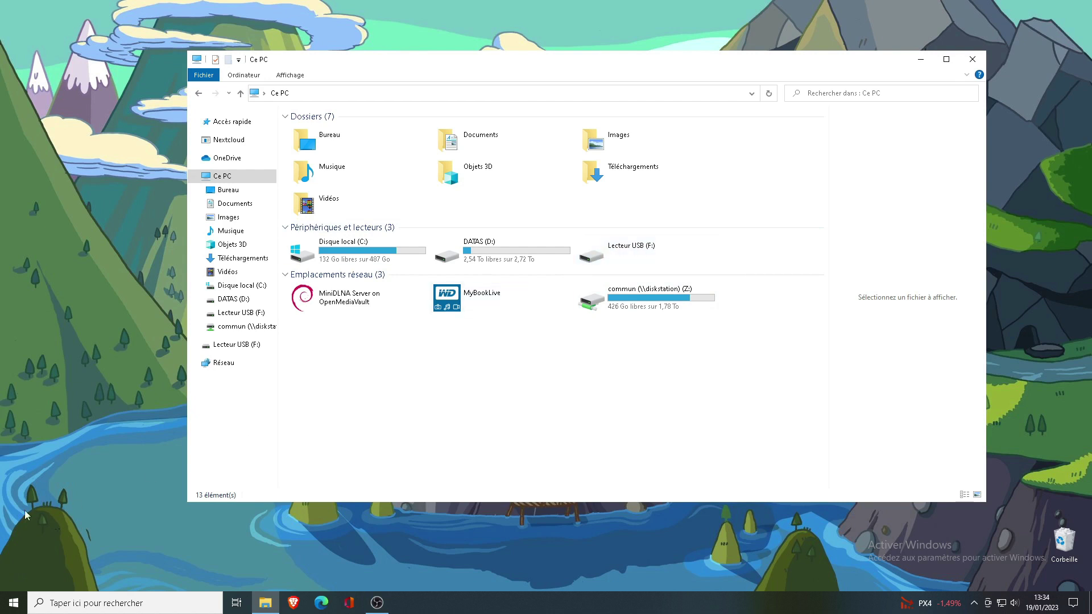
pyautogui.doubleClick(640, 255)
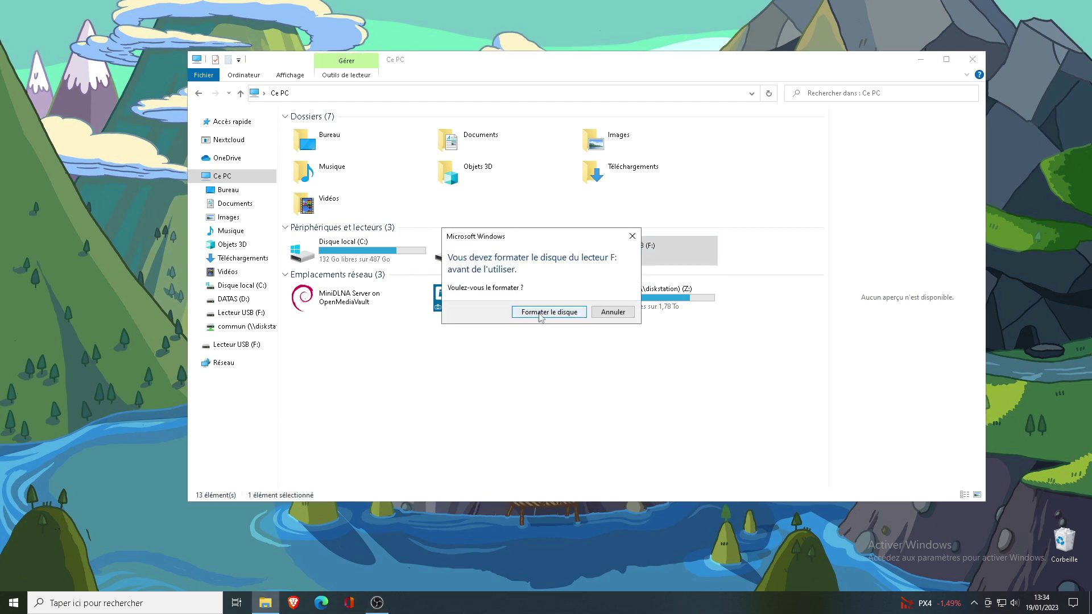
pyautogui.click(540, 313)
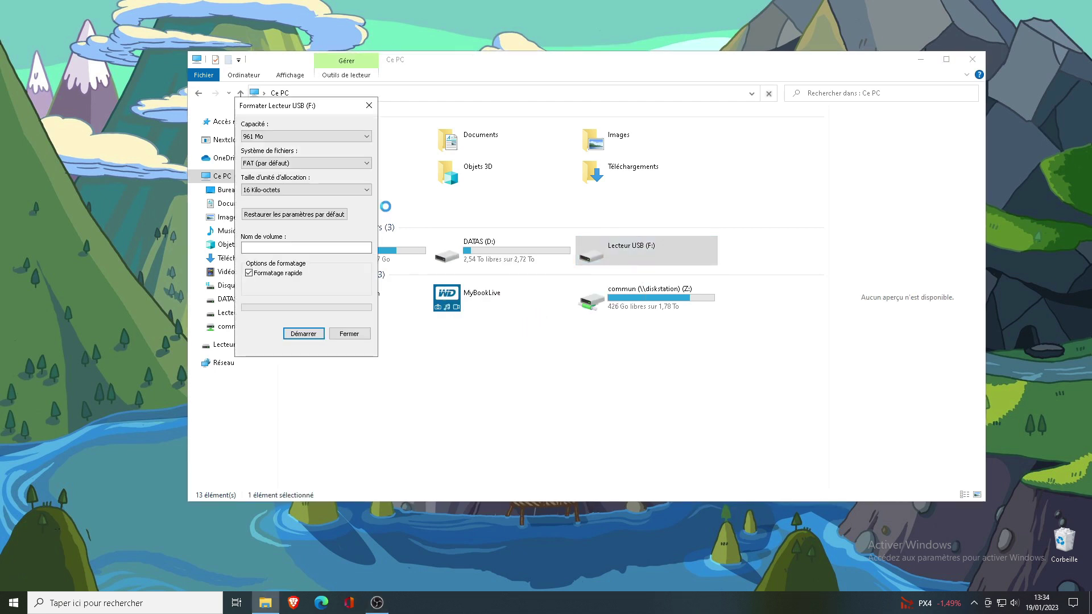
pyautogui.click(365, 163)
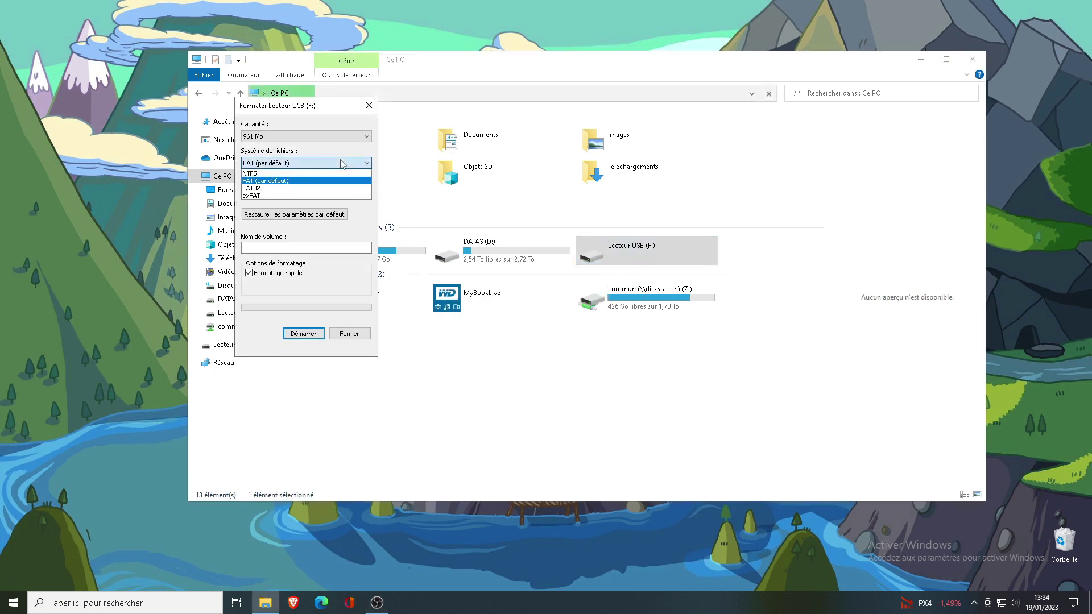
pyautogui.click(286, 197)
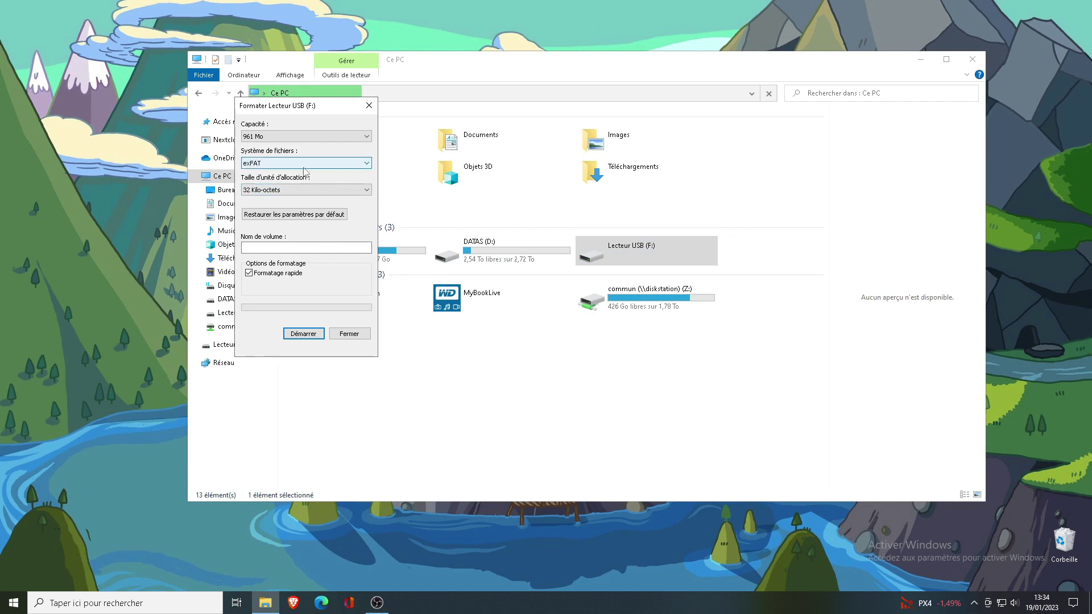
# Step: Name the volume 1Go, quick-format drive F: and close the format dialog
pyautogui.click(300, 249)
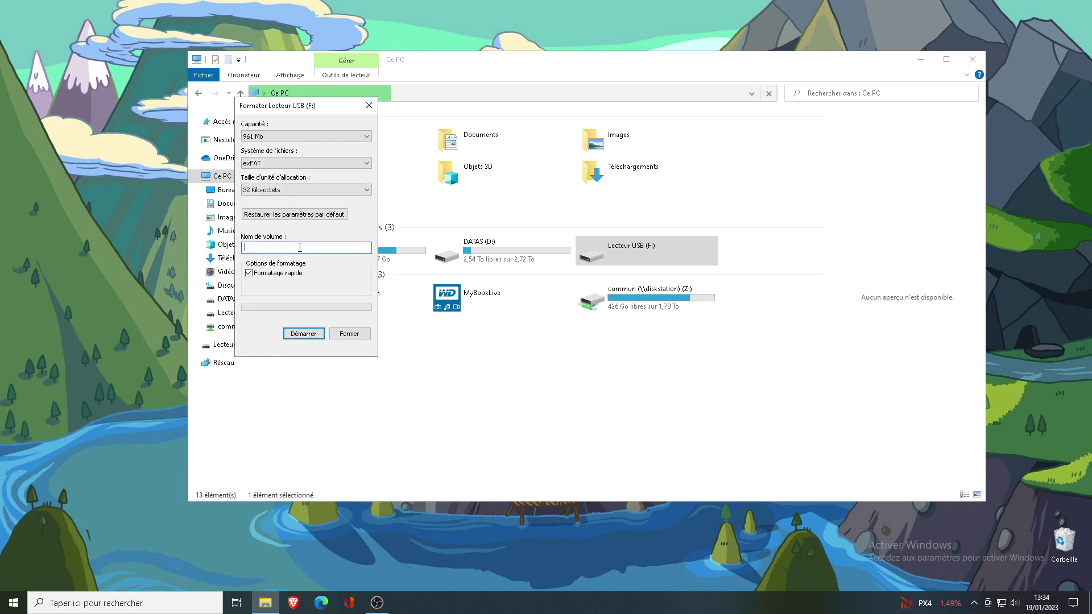
pyautogui.write('1Go')
pyautogui.click(302, 333)
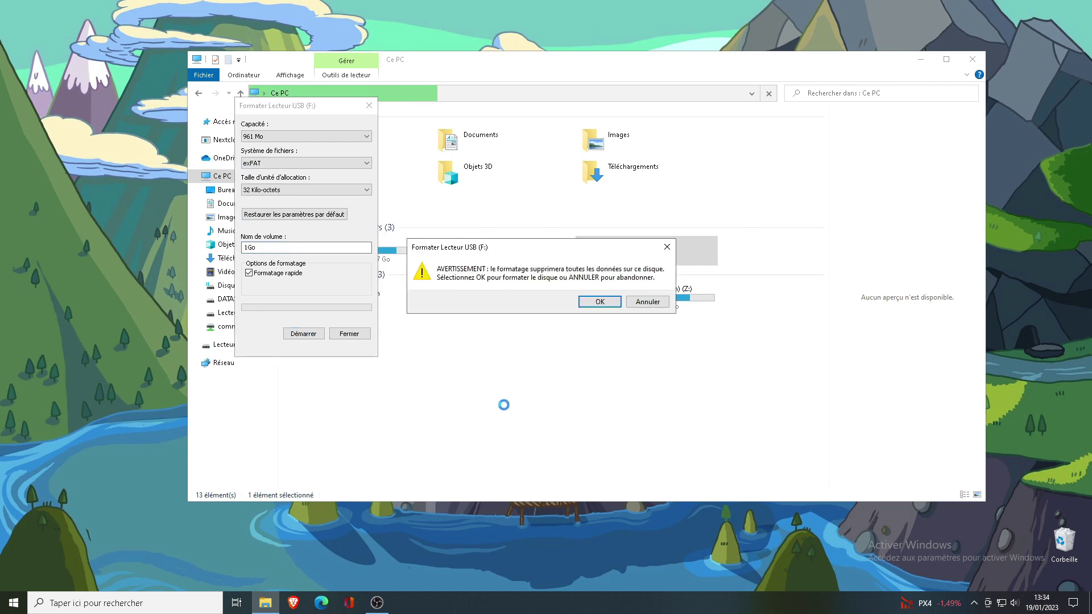
pyautogui.click(594, 302)
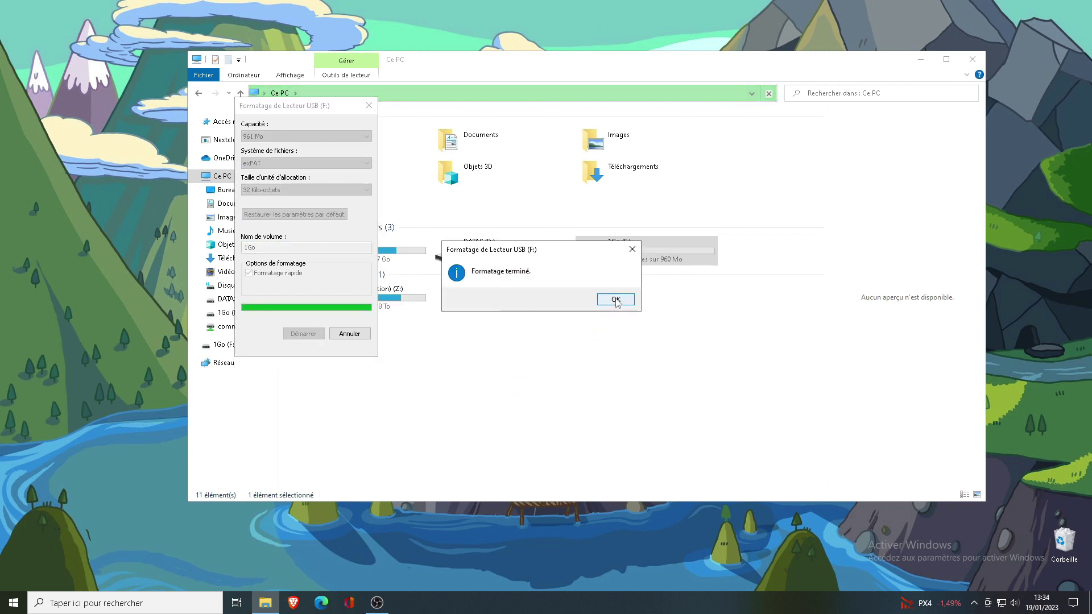
pyautogui.click(616, 301)
pyautogui.click(345, 336)
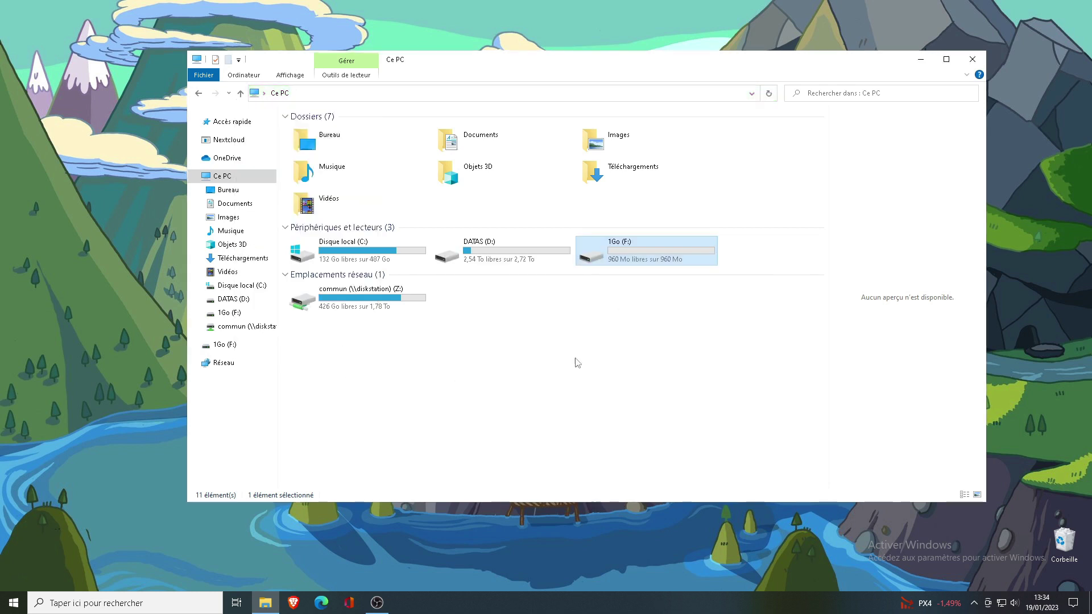
# Step: Check the contents of the 1Go (F:) drive and close its window
pyautogui.doubleClick(626, 254)
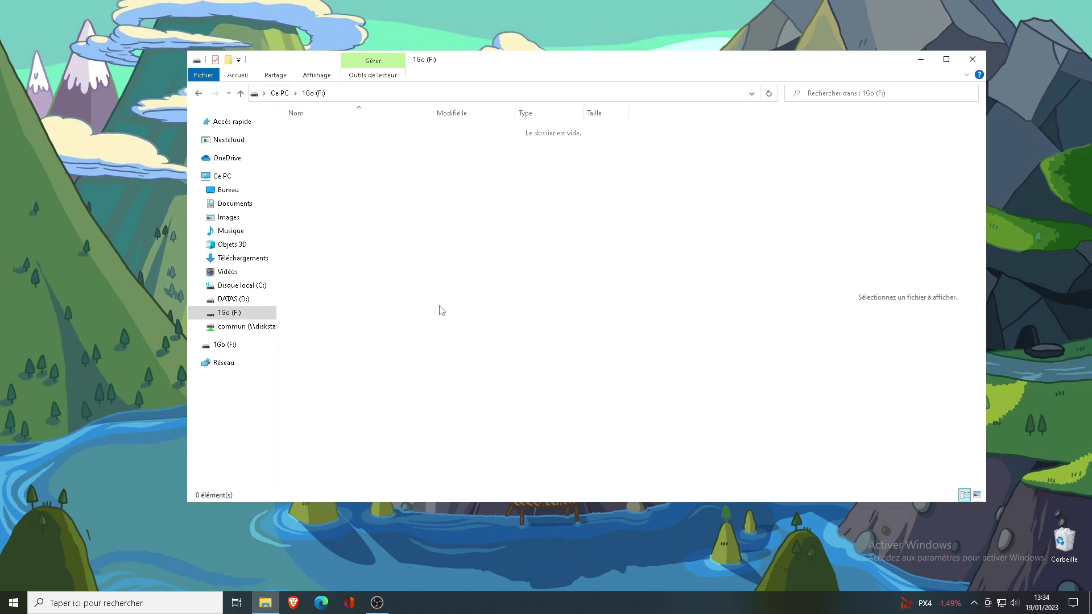
pyautogui.click(973, 59)
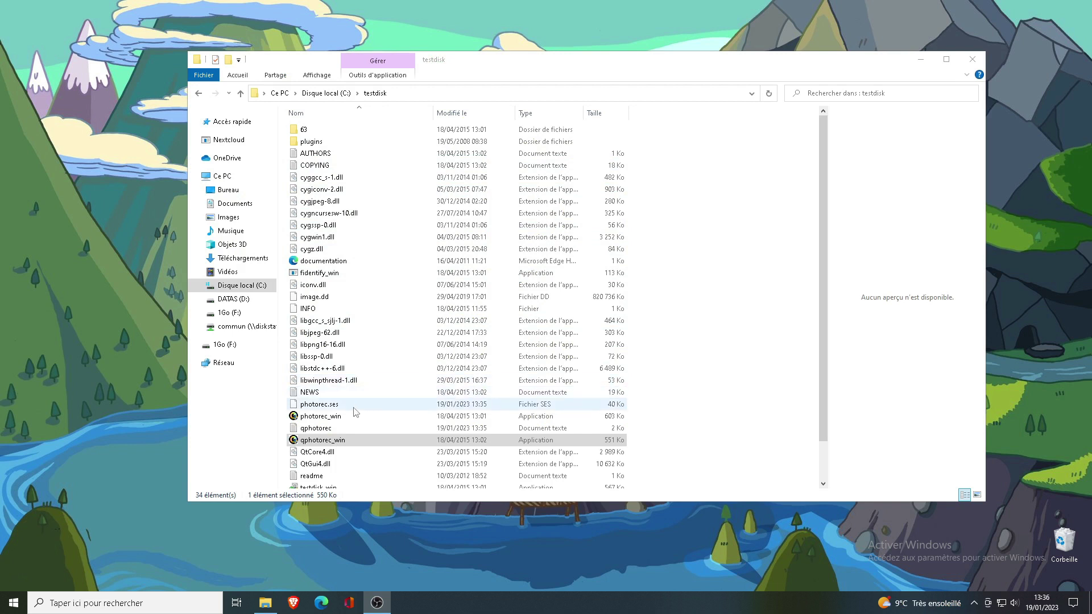
# Step: Launch qphotorec_win from the testdisk folder and select the exFAT partition of the 1007 MB PhysicalDrive2, with extraction from the whole partition
pyautogui.doubleClick(341, 440)
pyautogui.click(210, 97)
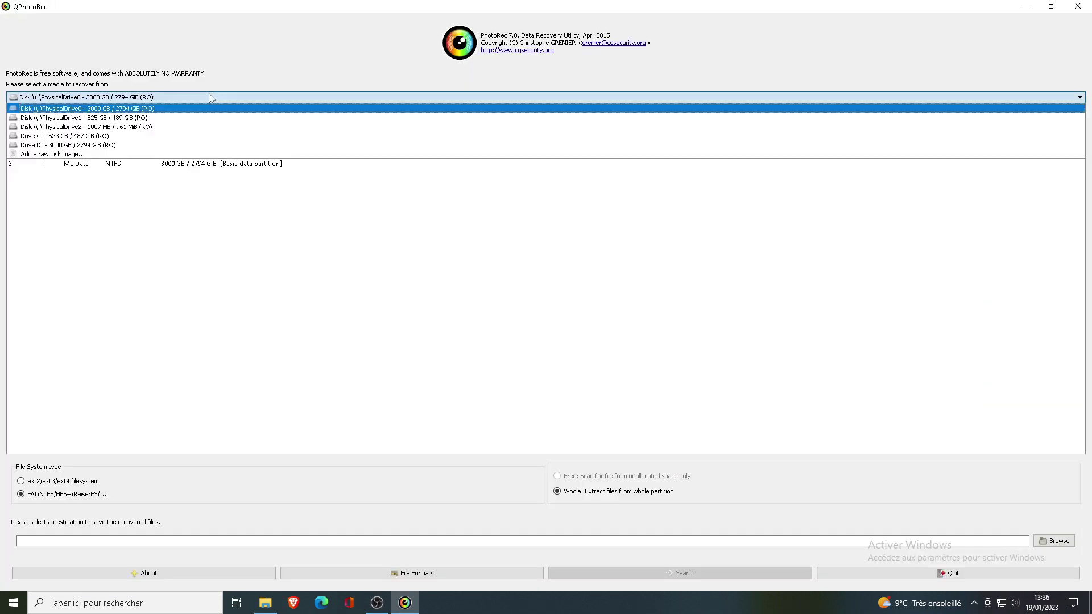
pyautogui.click(143, 130)
pyautogui.click(106, 149)
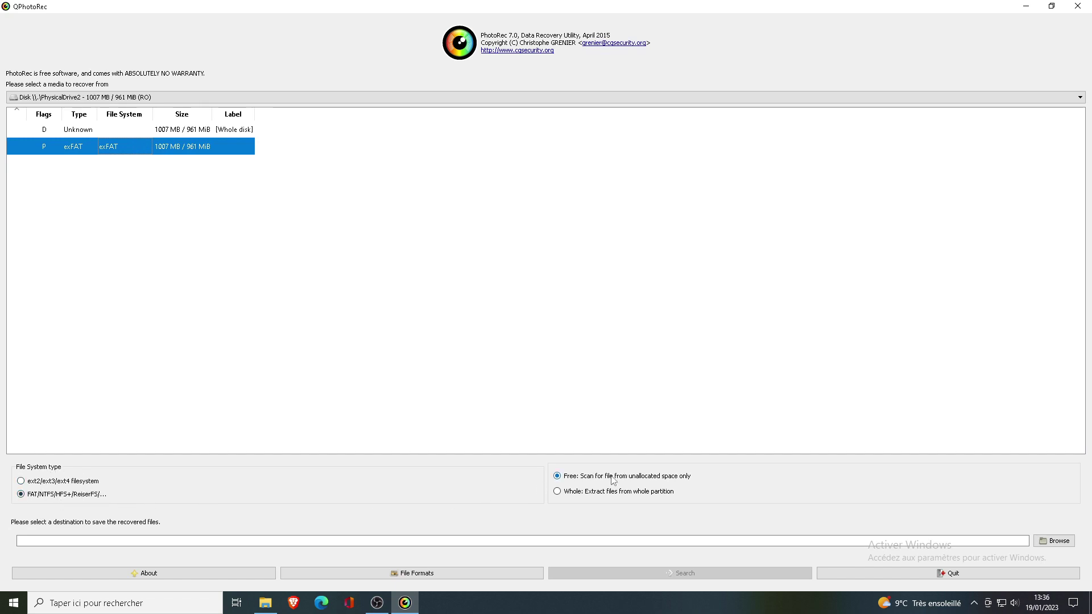
pyautogui.click(592, 493)
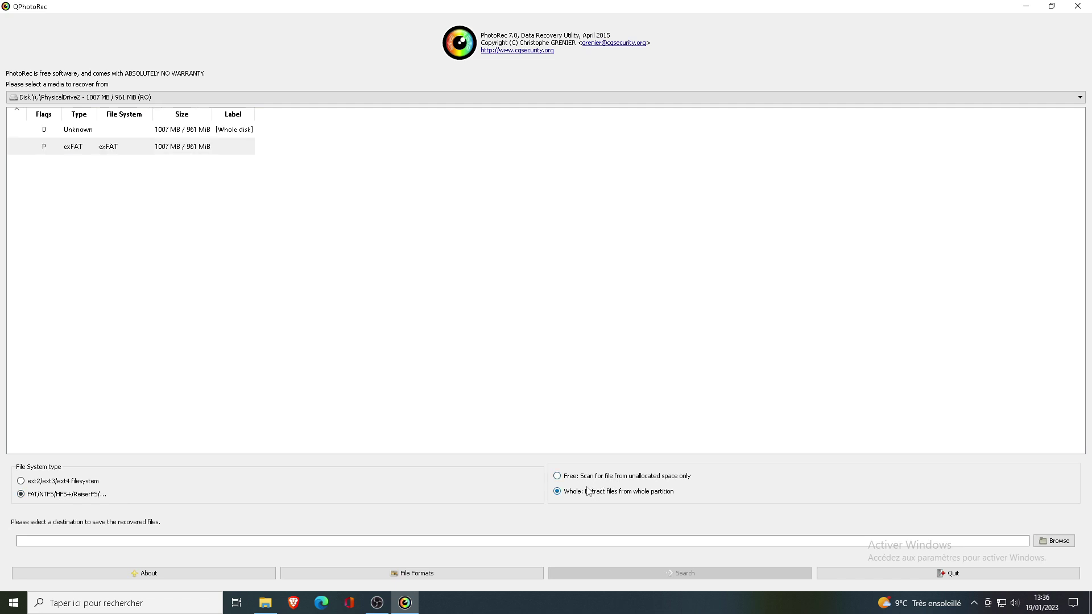
# Step: Create a folder named recup in C:\testdisk, set it as the recovery destination and run the file search
pyautogui.click(1064, 540)
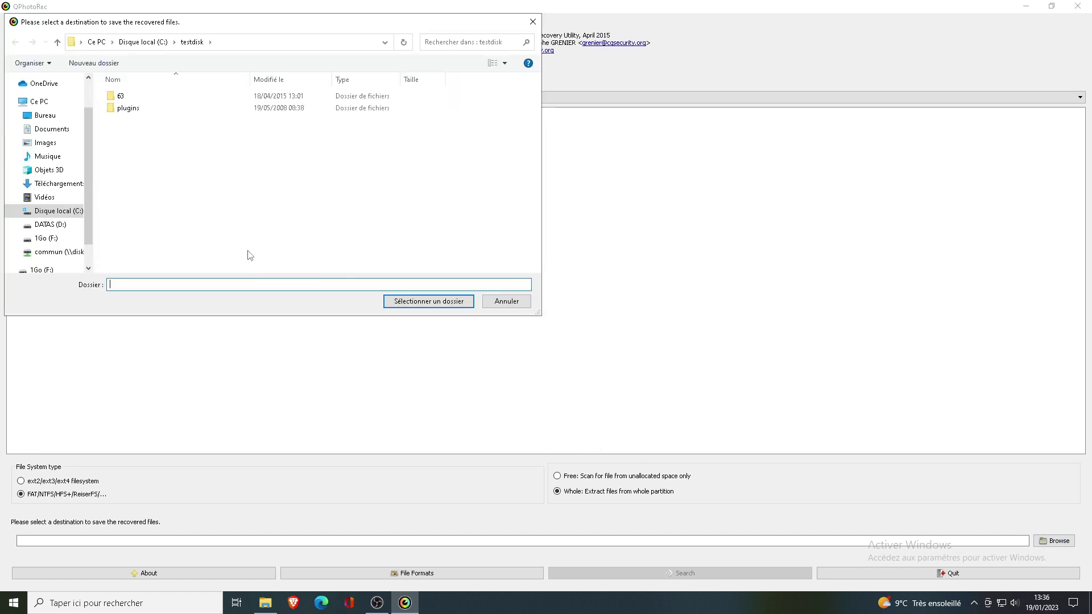
pyautogui.rightClick(247, 250)
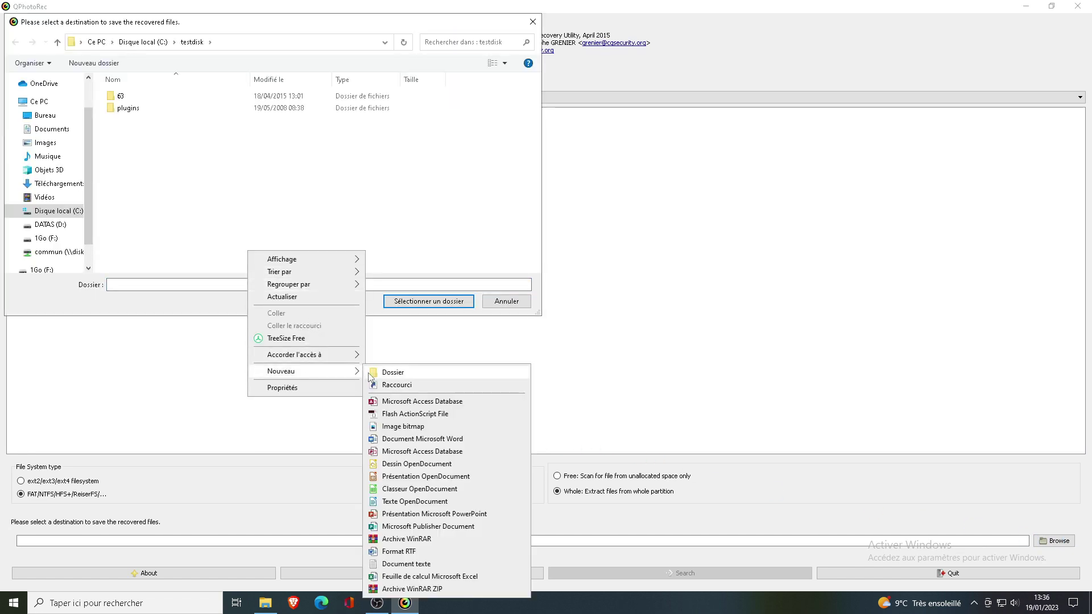
pyautogui.click(390, 372)
pyautogui.write('recup')
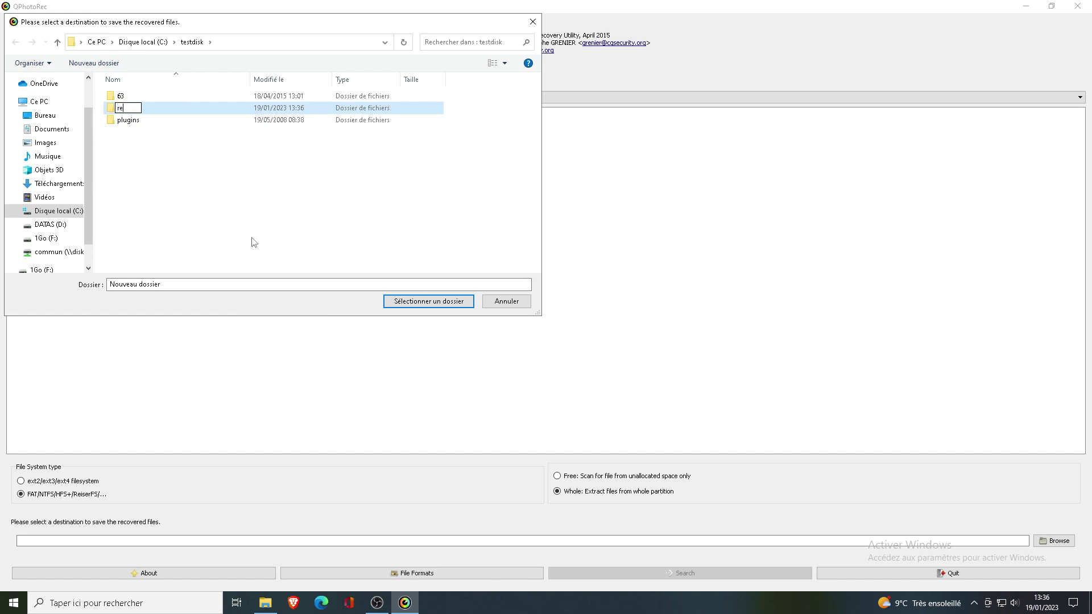
pyautogui.click(145, 135)
pyautogui.doubleClick(146, 118)
pyautogui.click(403, 302)
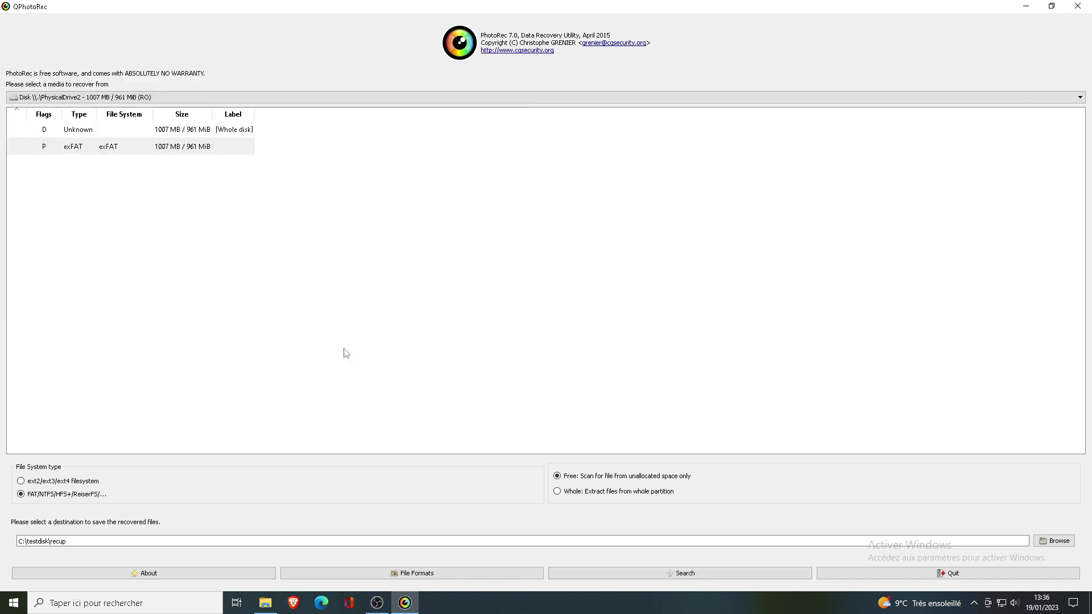
pyautogui.click(643, 579)
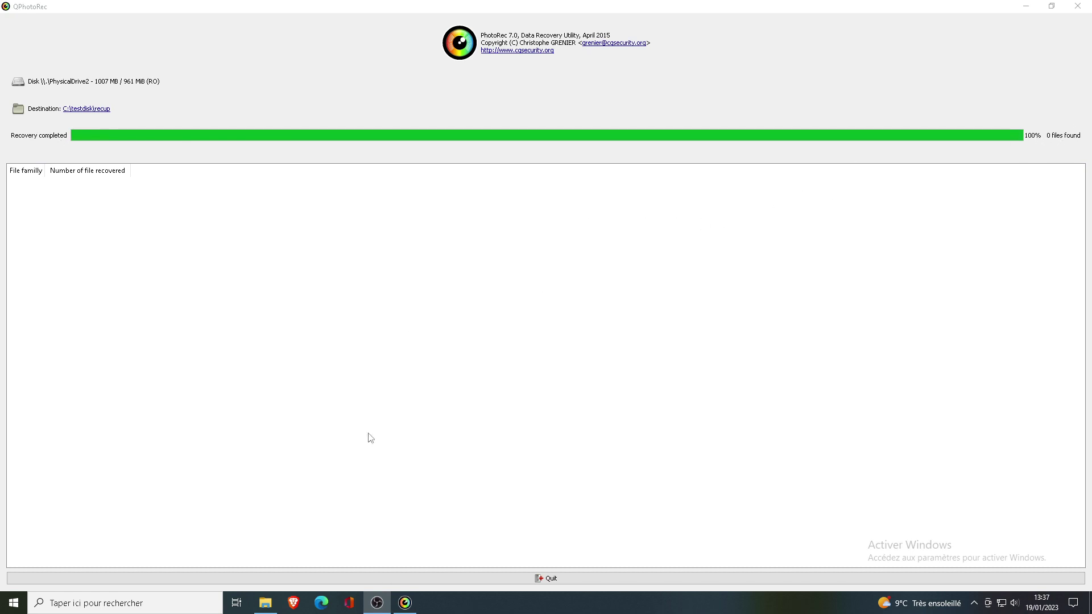
# Step: Close QPhotoRec, launch photorec_win from the testdisk folder and select the 1007 MB disk /dev/sdc
pyautogui.click(1079, 7)
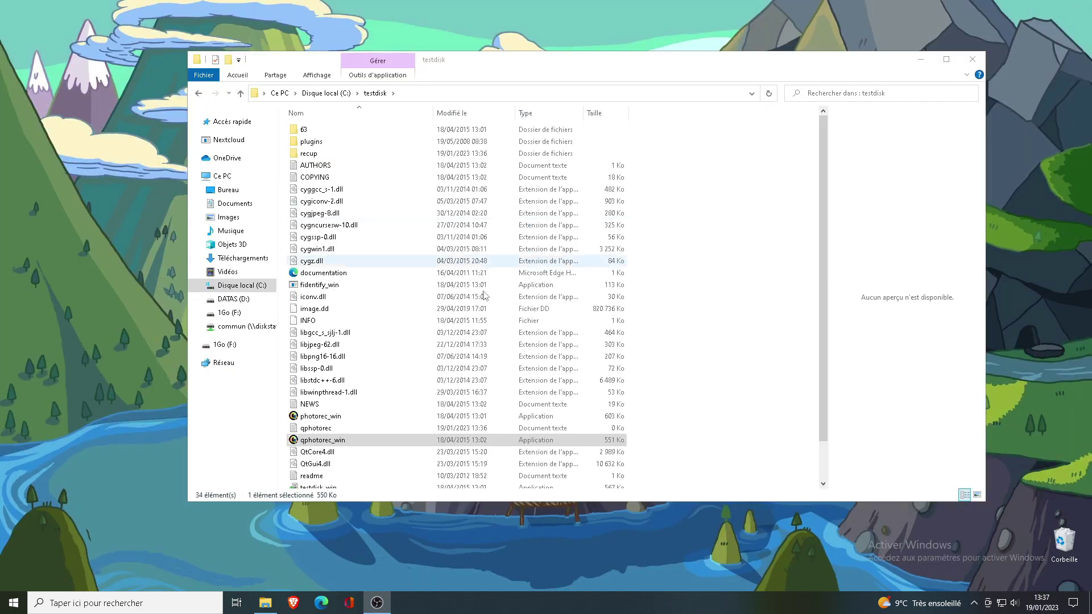
pyautogui.doubleClick(324, 417)
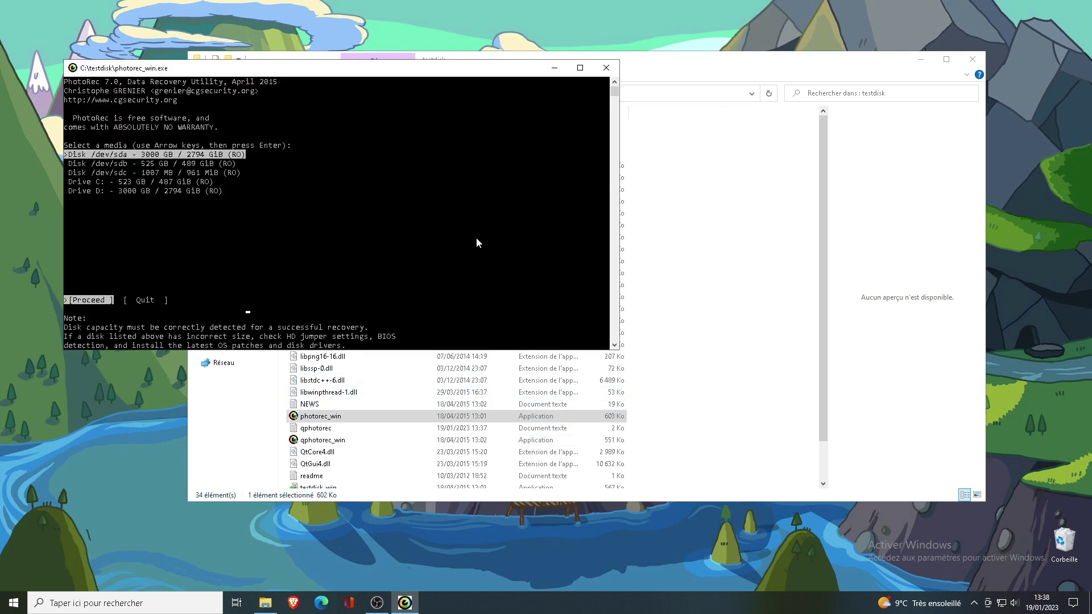
pyautogui.press('Down')
pyautogui.press('Down')
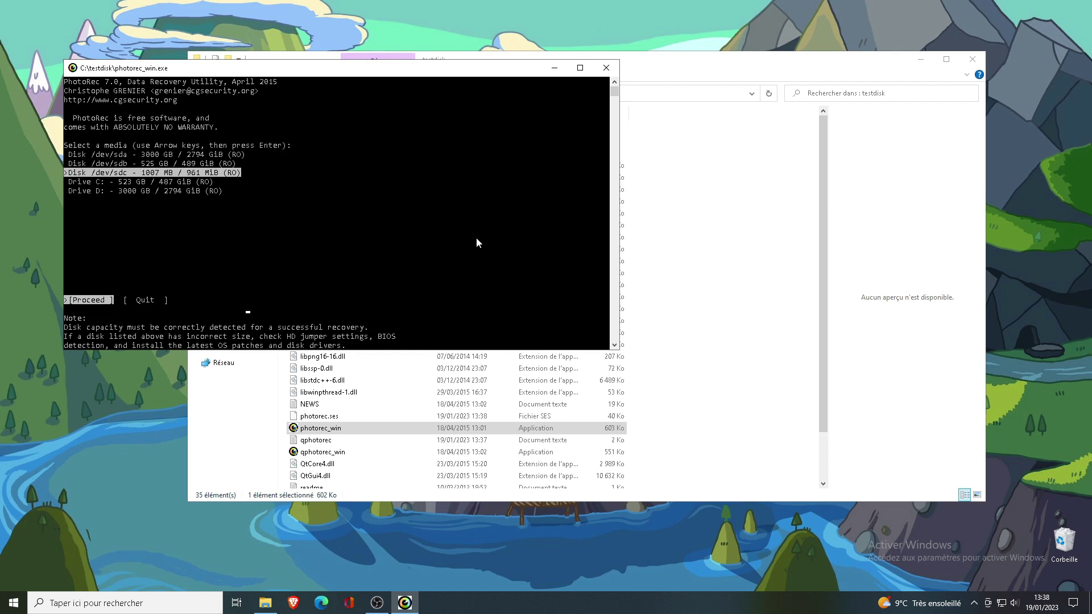
pyautogui.press('Return')
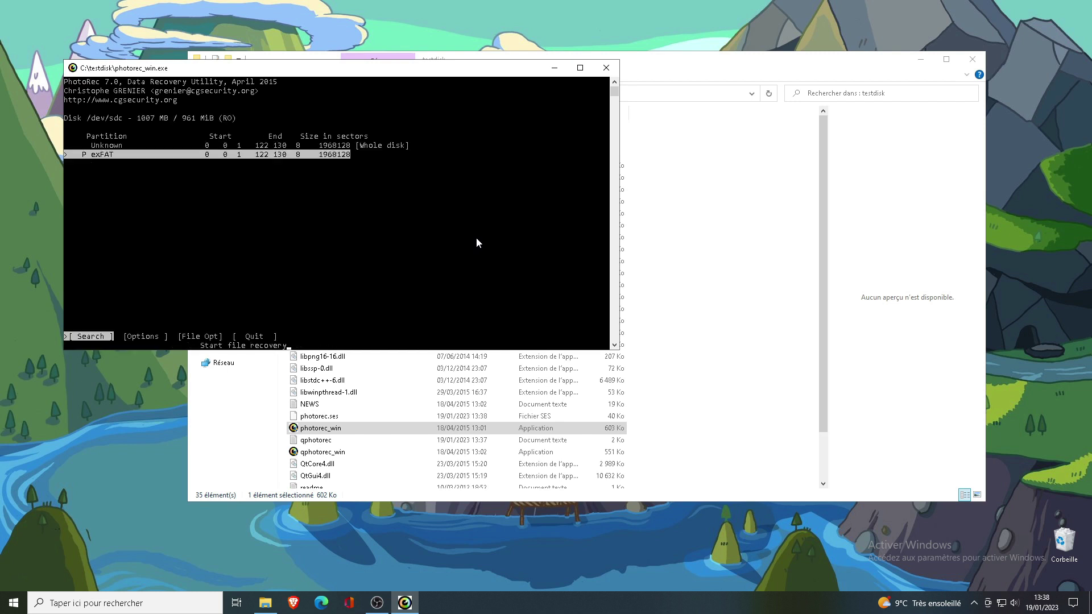
# Step: Set up a file search on the exFAT partition with filesystem type Other and extraction from the whole partition
pyautogui.press('Return')
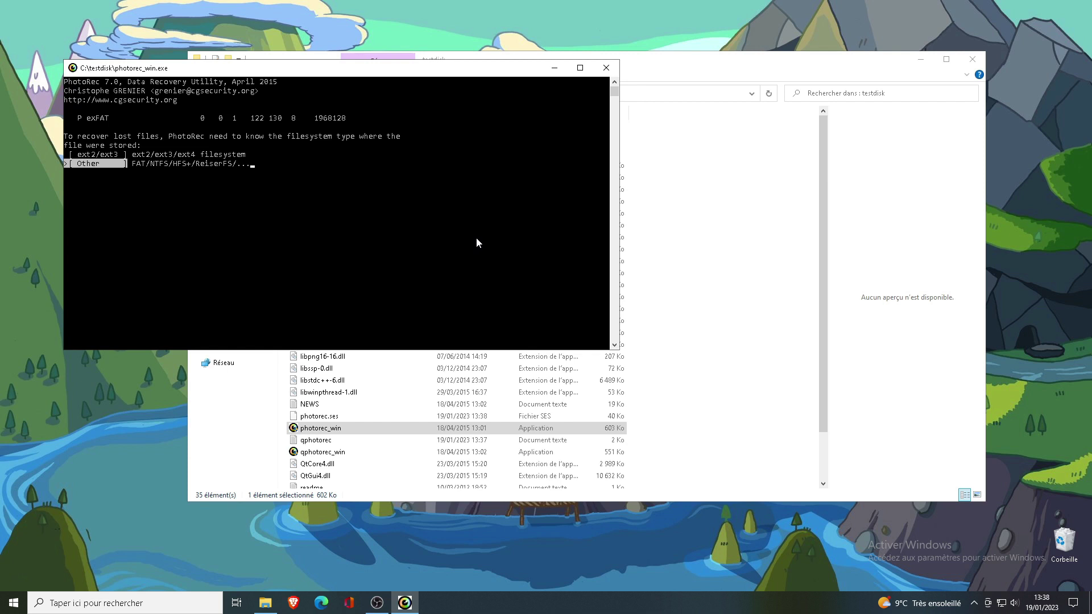
pyautogui.press('Return')
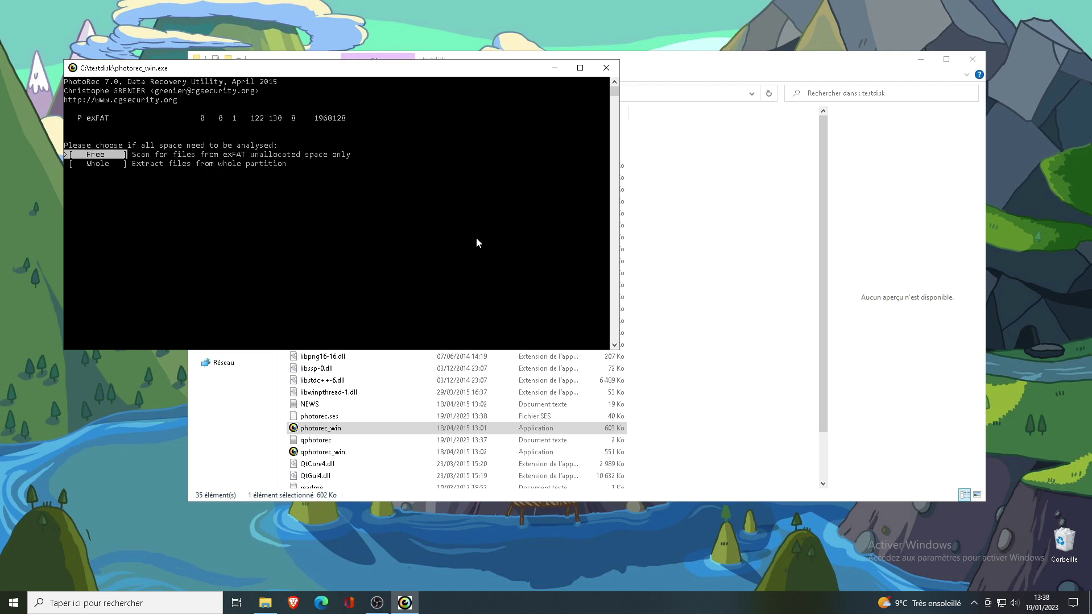
pyautogui.press('Down')
pyautogui.press('Return')
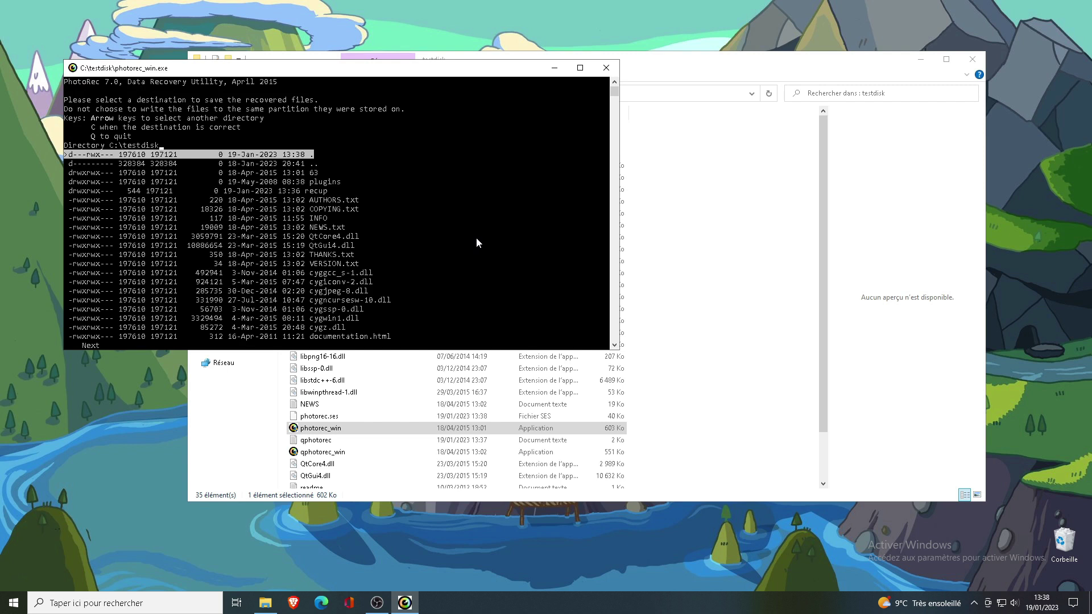
# Step: Set C:\testdisk\recup as the recovery destination, run the PhotoRec recovery and close the program when it completes
pyautogui.press('Down')
pyautogui.press('Down')
pyautogui.press('Down')
pyautogui.press('Down')
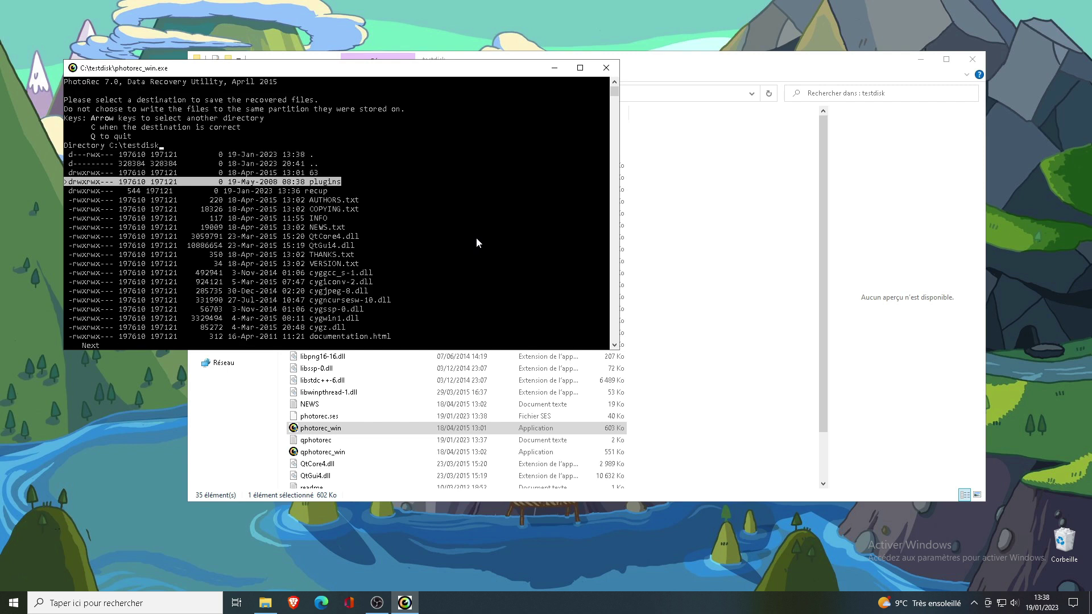
pyautogui.press('Return')
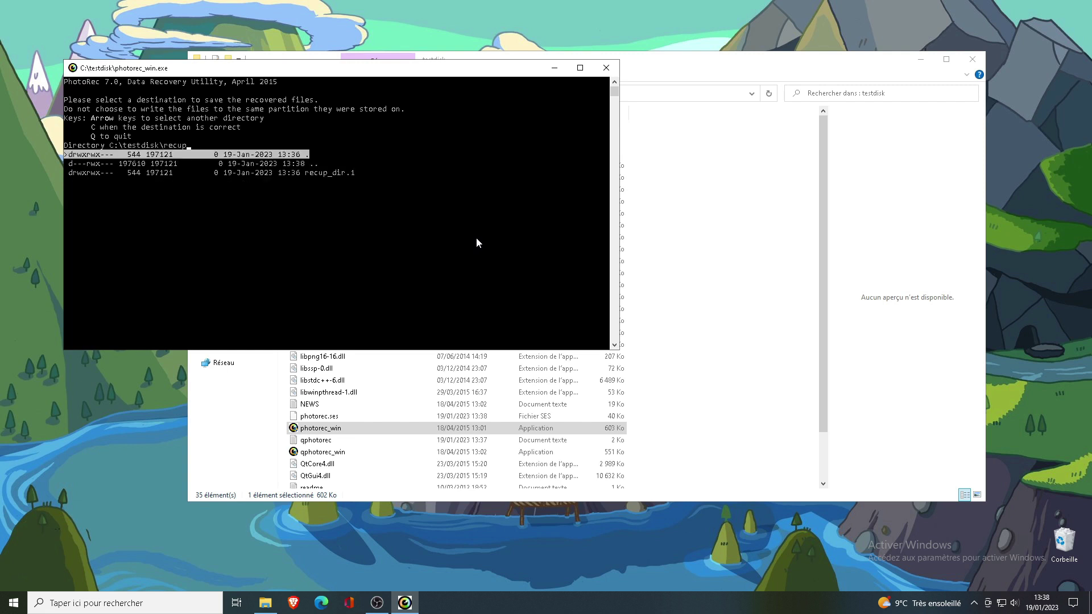
pyautogui.press('c')
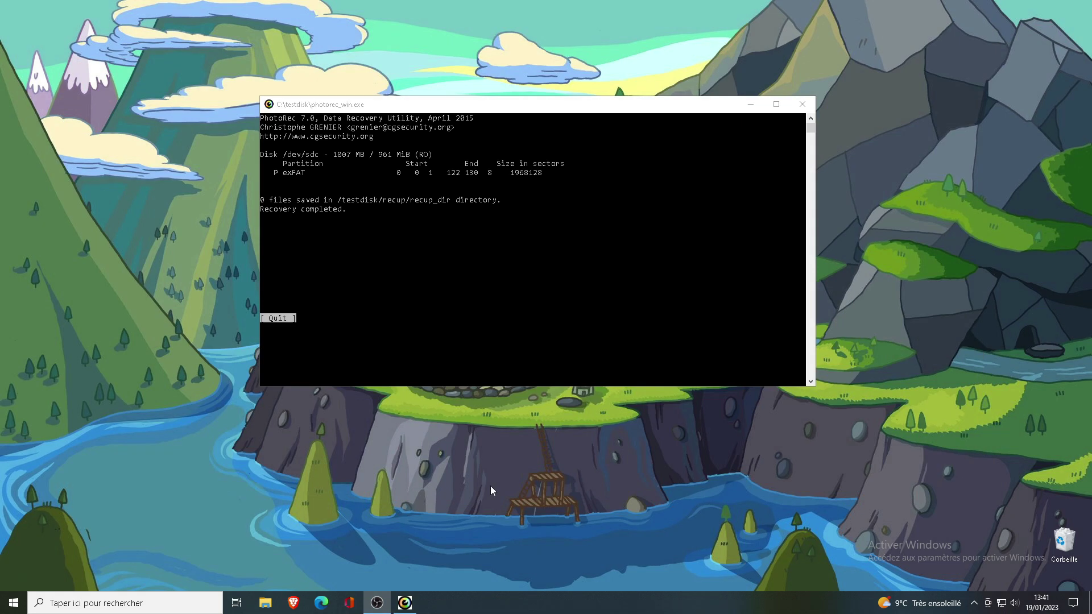
pyautogui.click(515, 226)
pyautogui.press('Return')
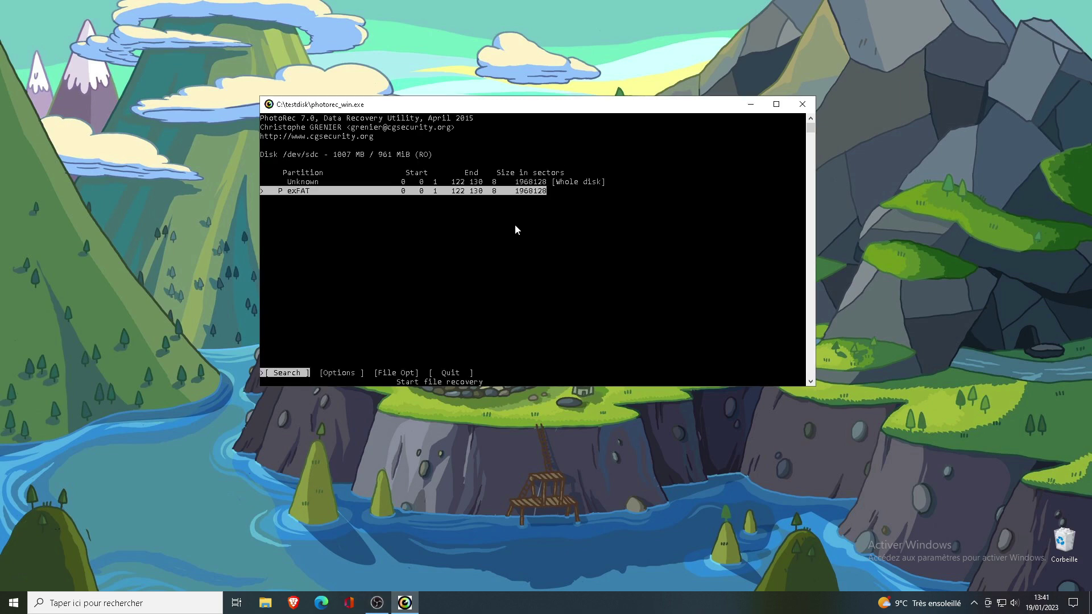
pyautogui.click(801, 104)
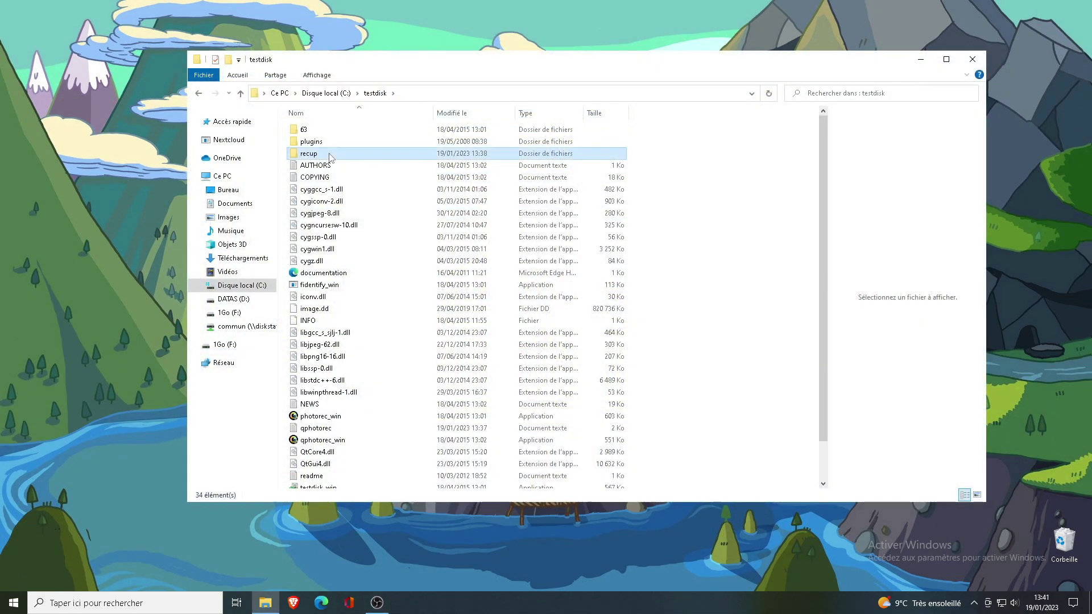
# Step: Check the contents of recup_dir.1 and recup_dir.2 in the recup folder, then close the window
pyautogui.doubleClick(330, 153)
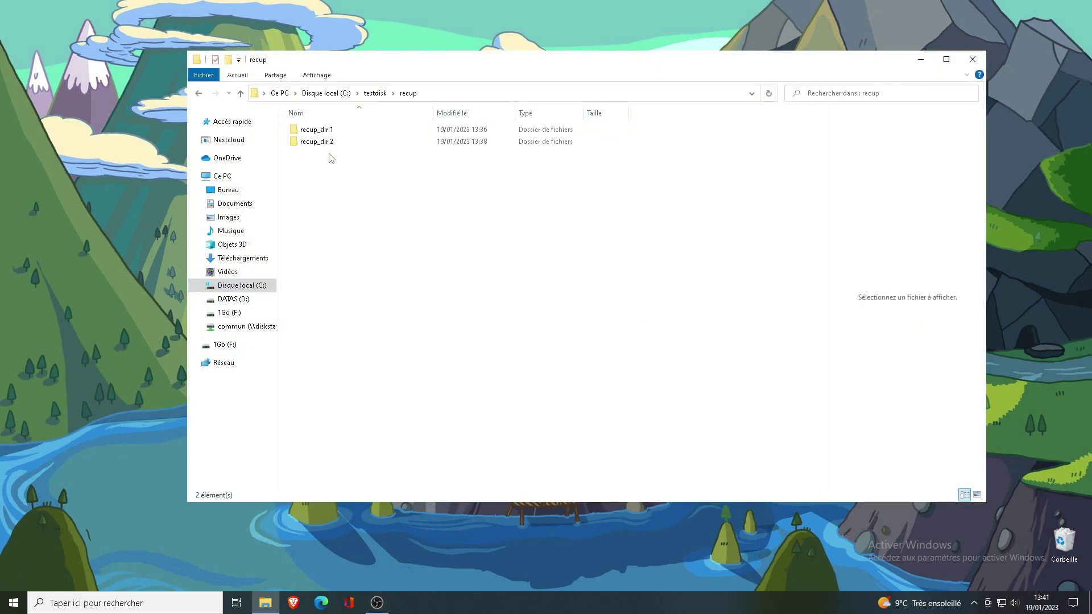
pyautogui.click(332, 133)
pyautogui.doubleClick(331, 133)
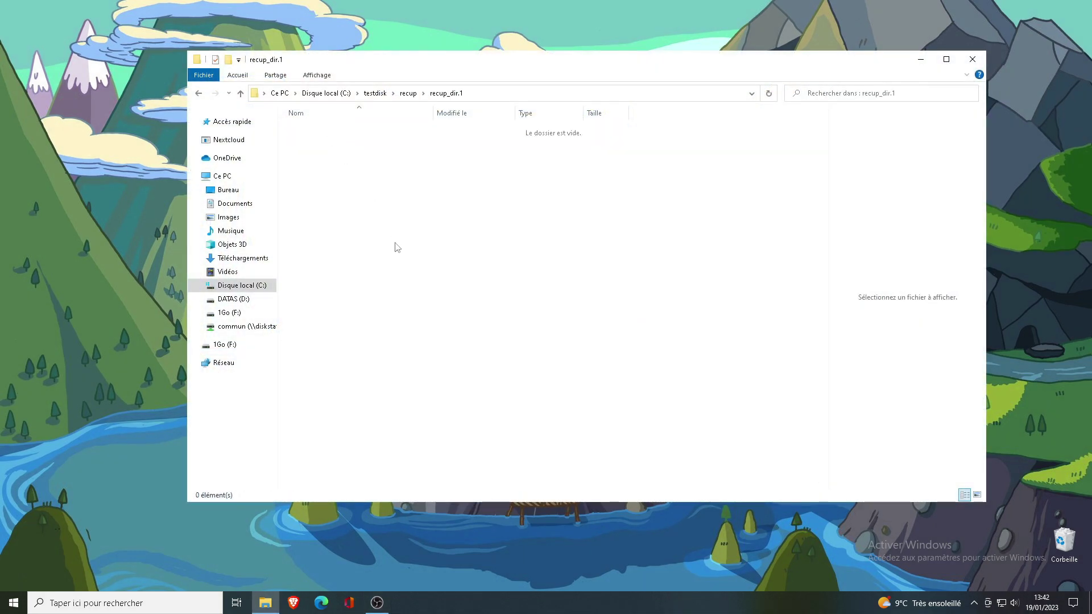
pyautogui.click(198, 93)
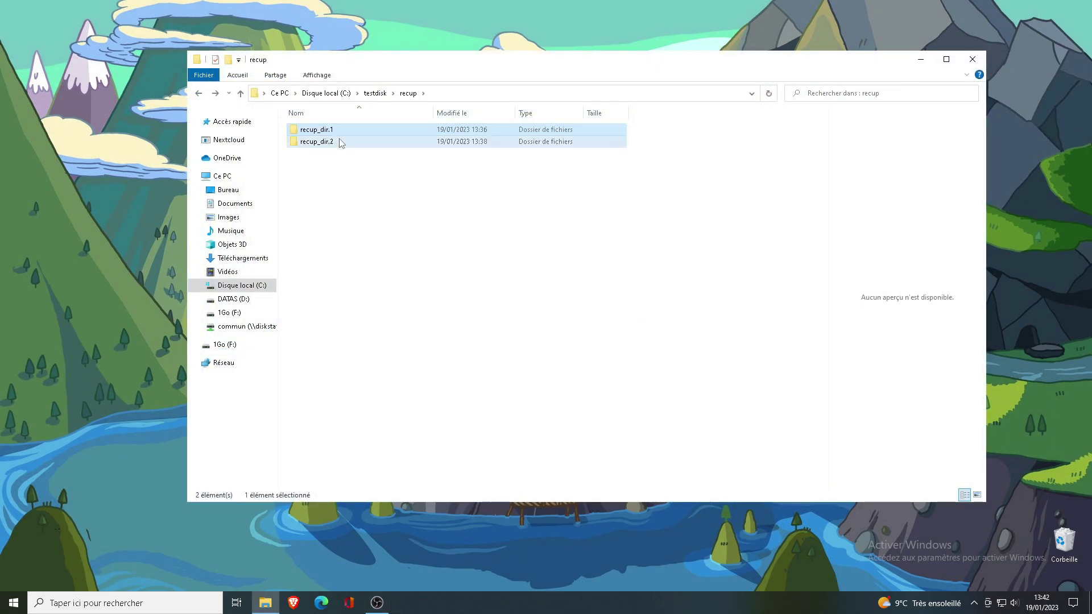
pyautogui.doubleClick(341, 141)
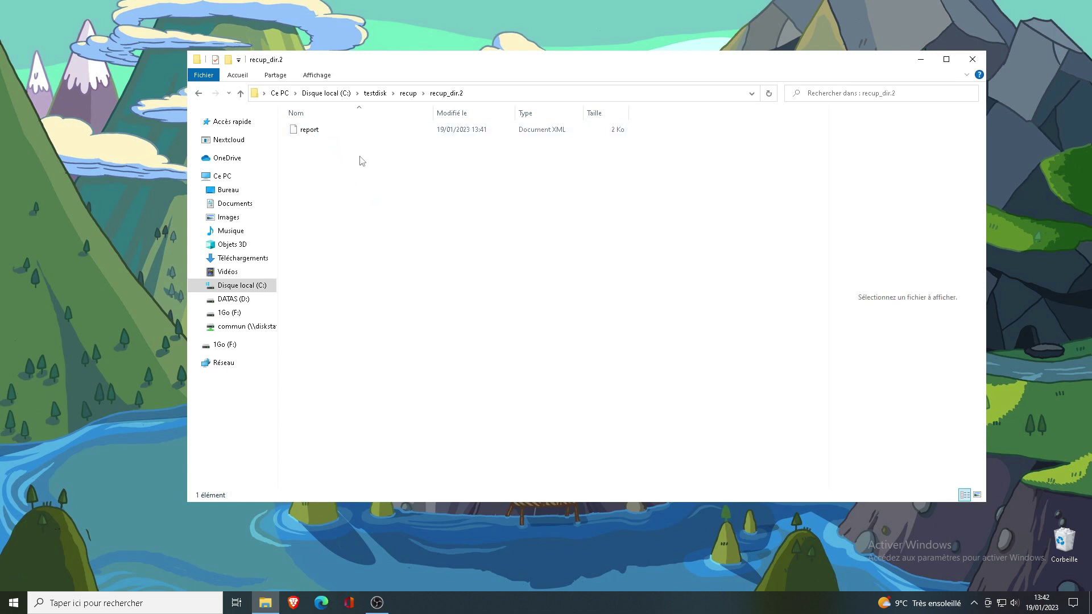
pyautogui.click(312, 130)
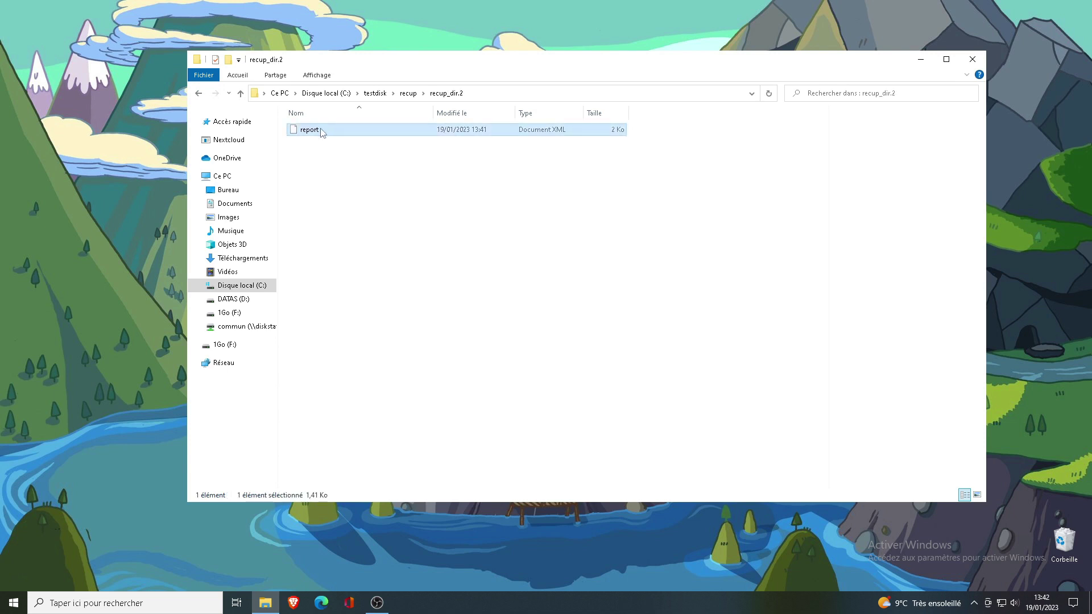
pyautogui.click(370, 244)
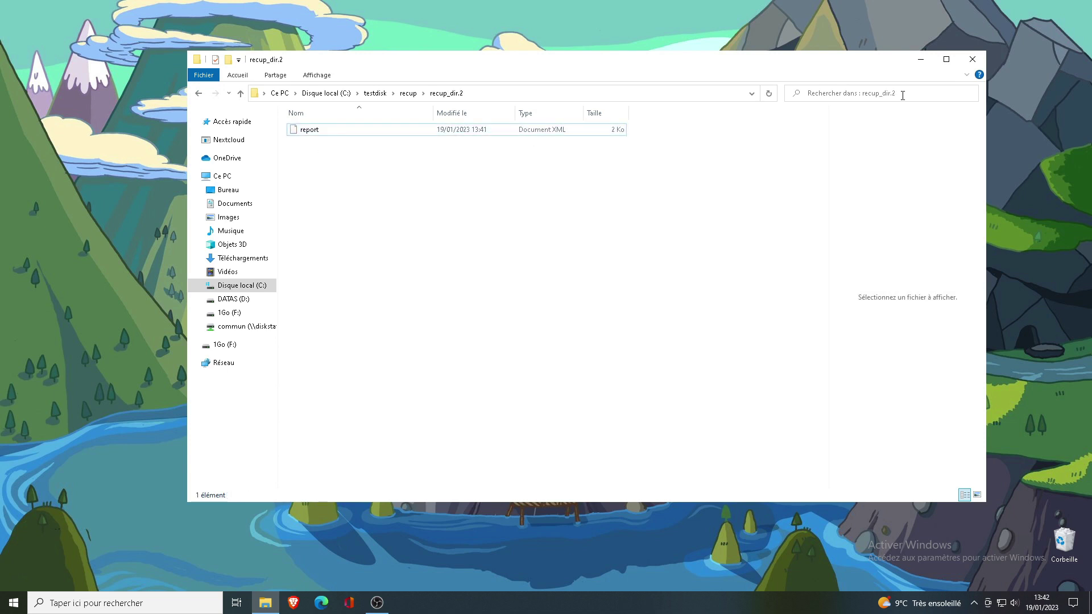
pyautogui.click(972, 59)
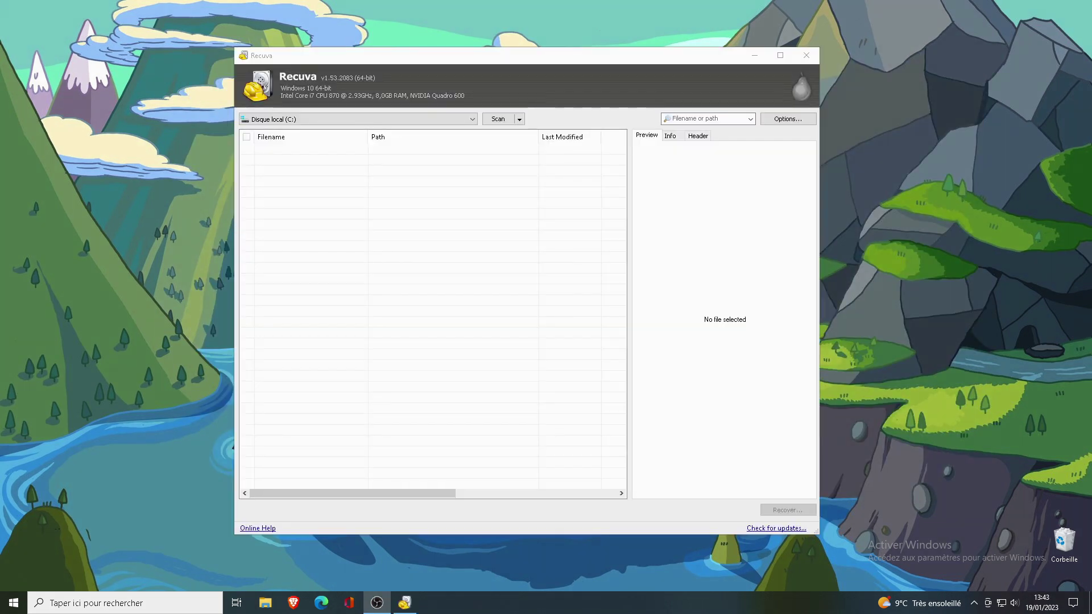
# Step: In Recuva, scan the 1Go (F:) drive, repeat the scan with Deep Scan enabled and close the program
pyautogui.click(439, 66)
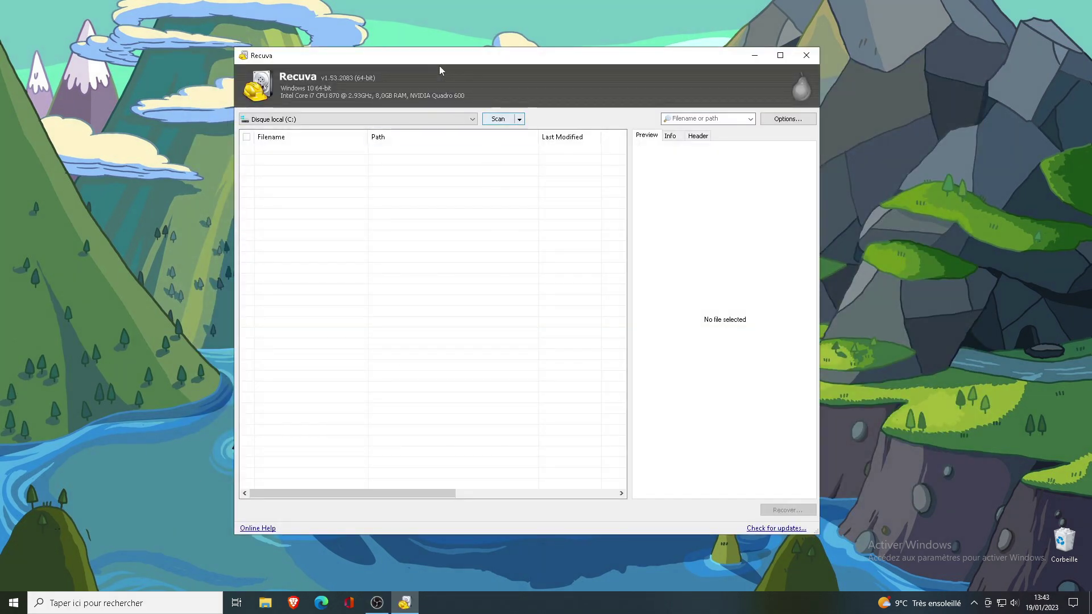
pyautogui.click(428, 124)
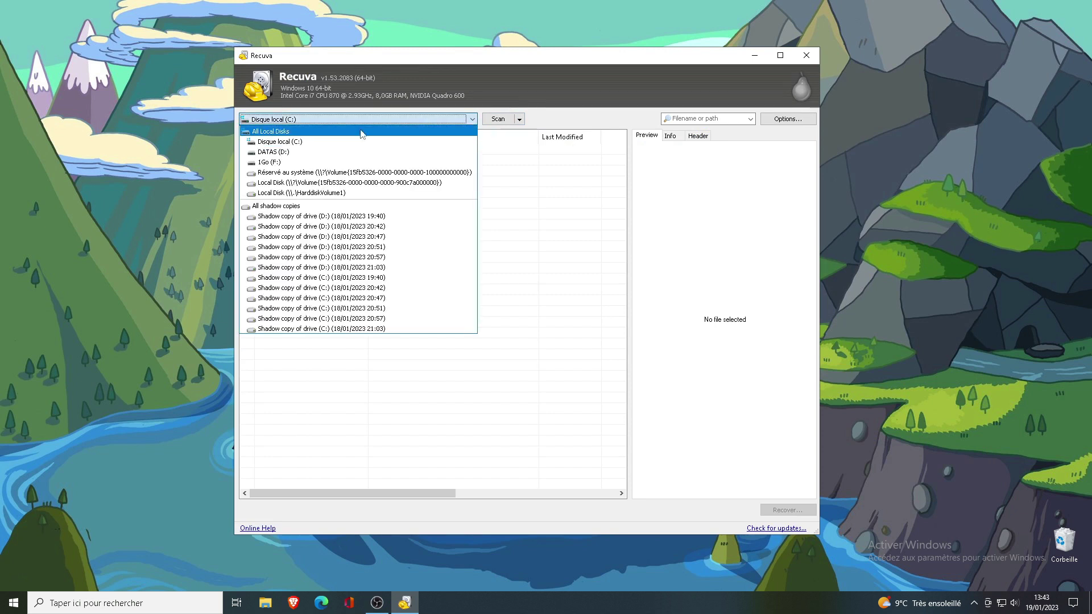
pyautogui.click(277, 168)
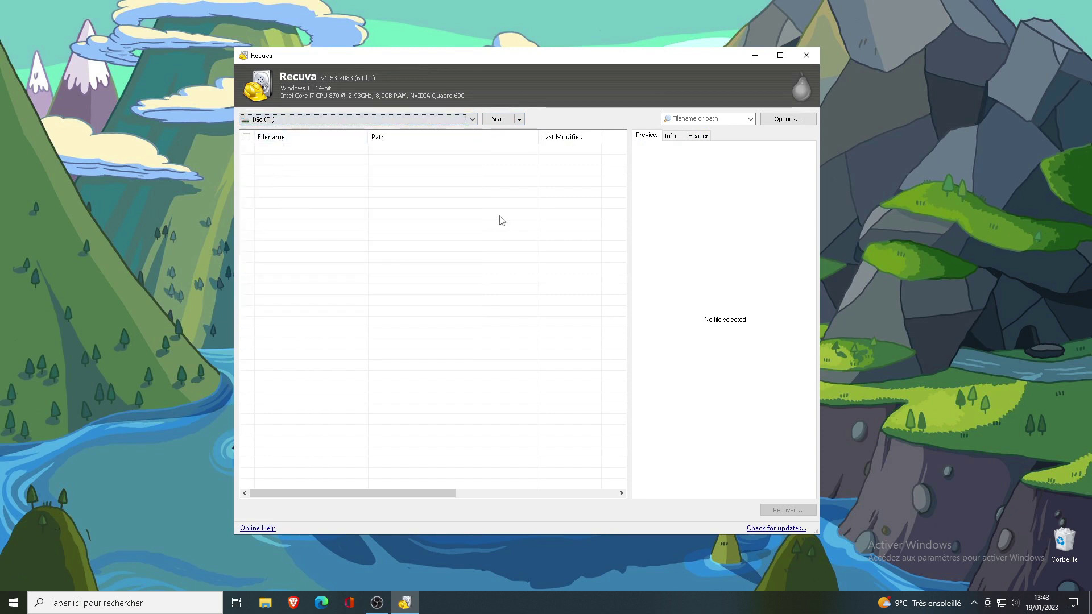
pyautogui.click(500, 119)
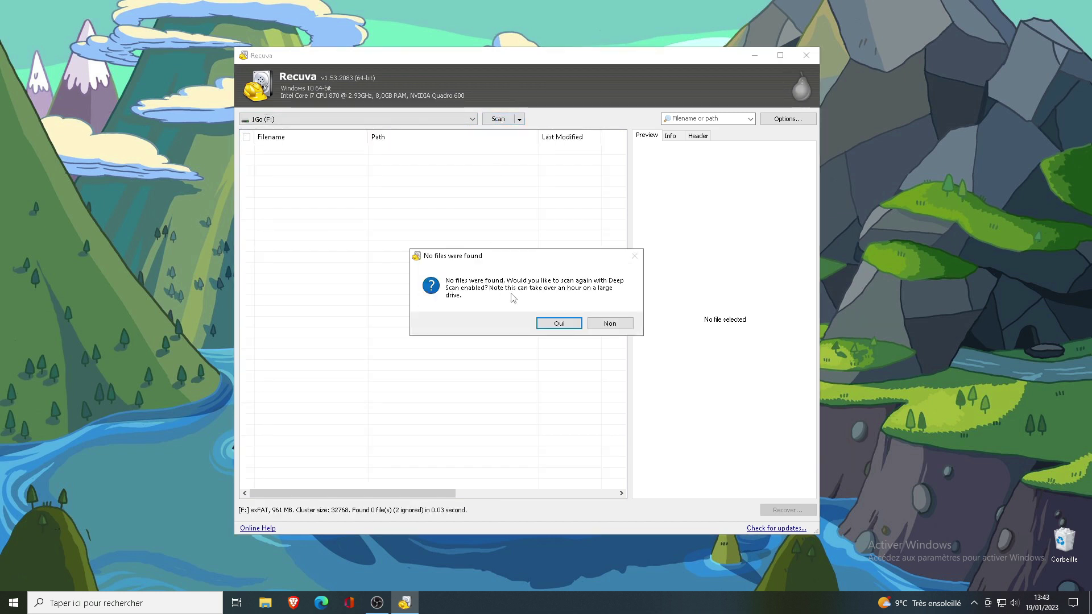
pyautogui.click(562, 327)
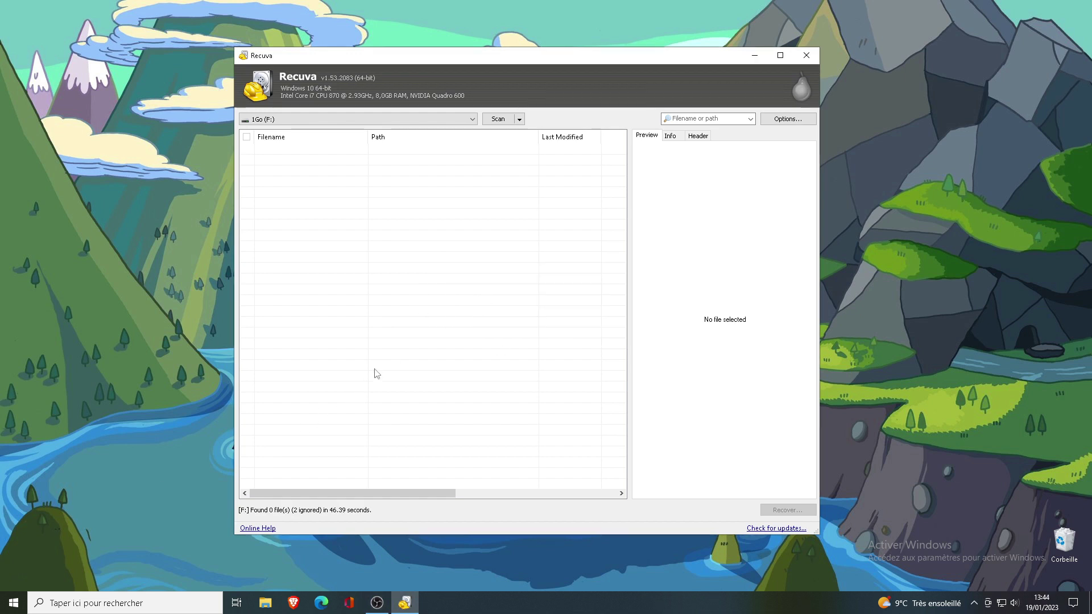
pyautogui.click(810, 58)
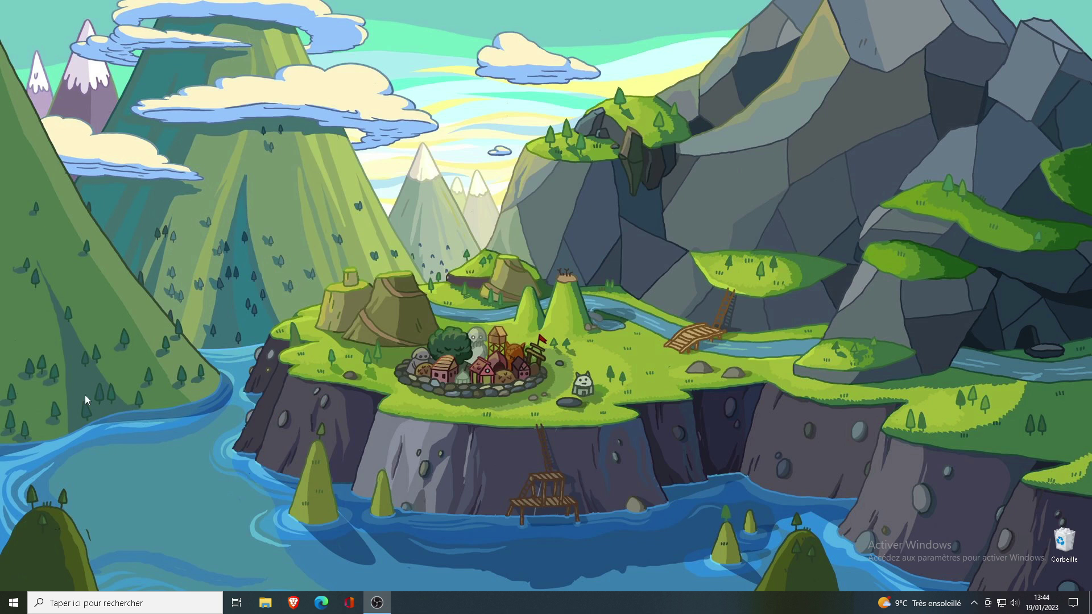